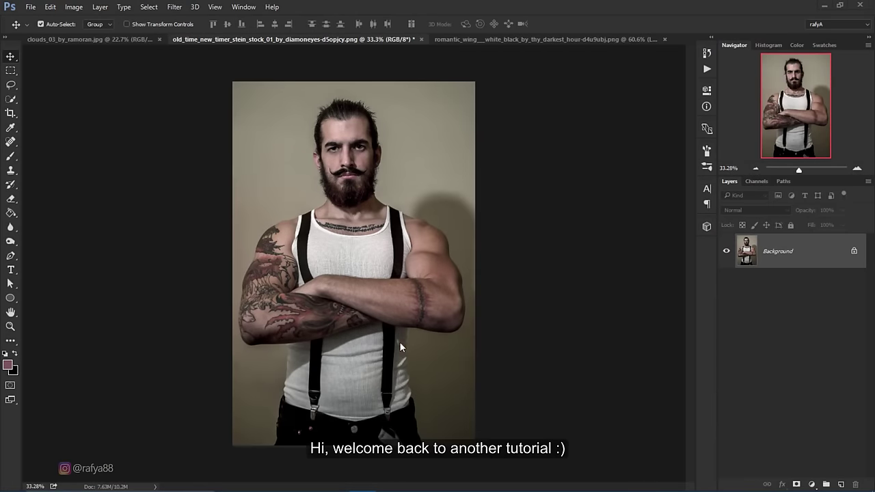
- Quick-select the bearded man and mask out the wall background on Layer 0
{"action": "left_click", "coordinate": [362, 250]}
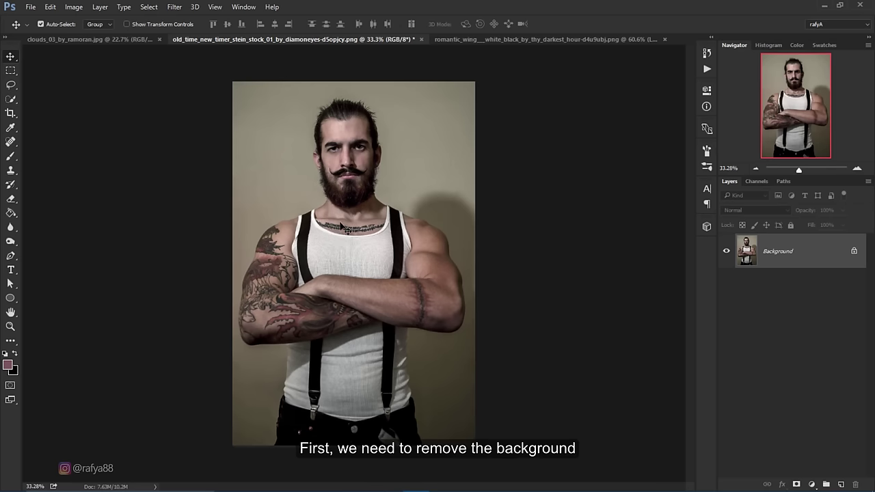
{"action": "left_click", "coordinate": [17, 98]}
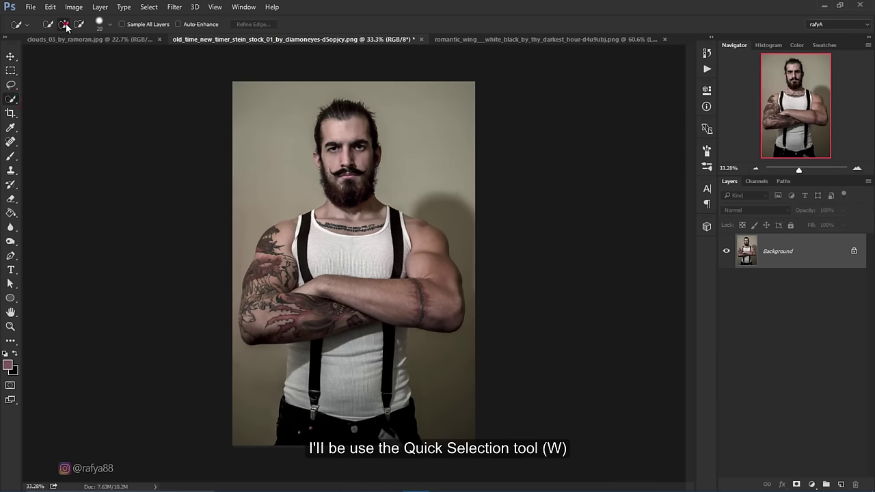
{"action": "mouse_move", "coordinate": [335, 169]}
{"action": "left_mouse_down"}
{"action": "mouse_move", "coordinate": [269, 259]}
{"action": "mouse_move", "coordinate": [388, 423]}
{"action": "left_mouse_up"}
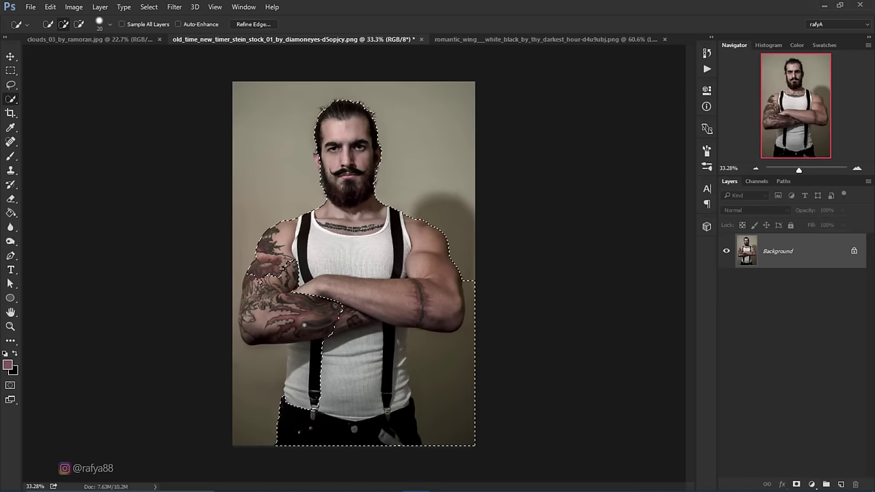
{"action": "scroll", "coordinate": [321, 262], "scroll_direction": "up", "scroll_amount": 1}
{"action": "mouse_move", "coordinate": [321, 262]}
{"action": "left_mouse_down"}
{"action": "mouse_move", "coordinate": [270, 371]}
{"action": "mouse_move", "coordinate": [269, 287]}
{"action": "left_mouse_up"}
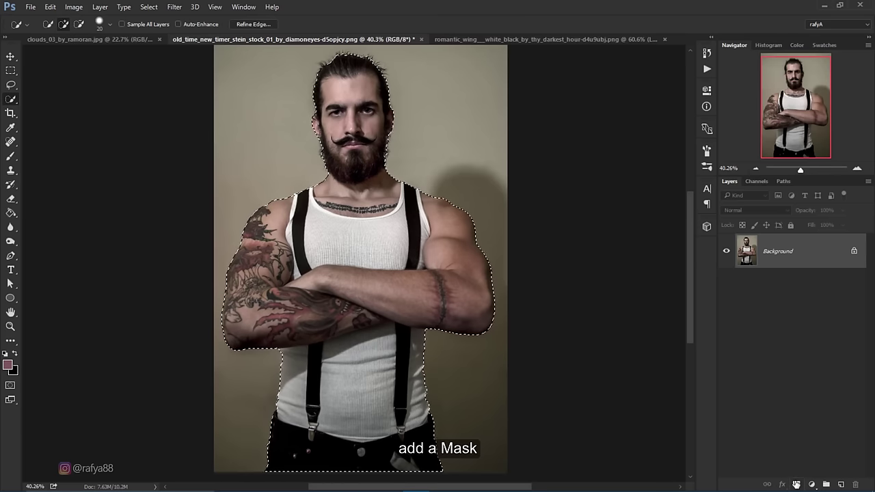
{"action": "left_click", "coordinate": [795, 484]}
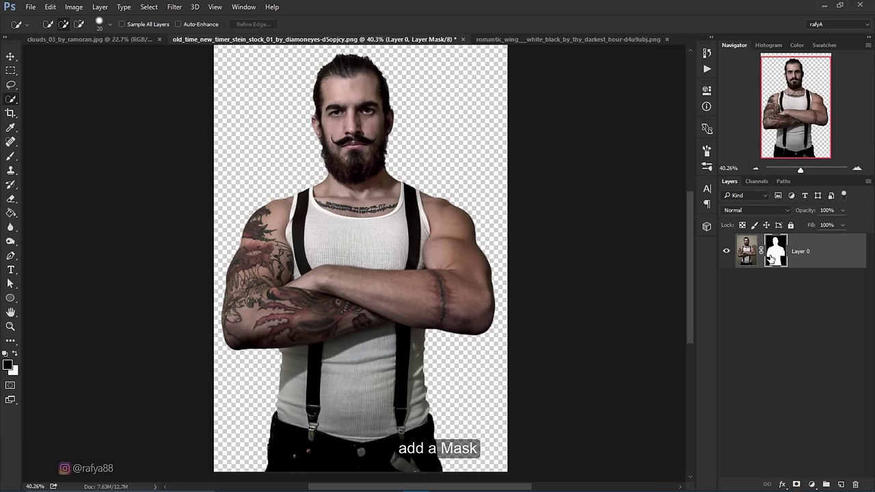
{"action": "right_click", "coordinate": [771, 258]}
- In Refine Mask, enable Smart Radius and preview the cutout On White
{"action": "left_click", "coordinate": [749, 346]}
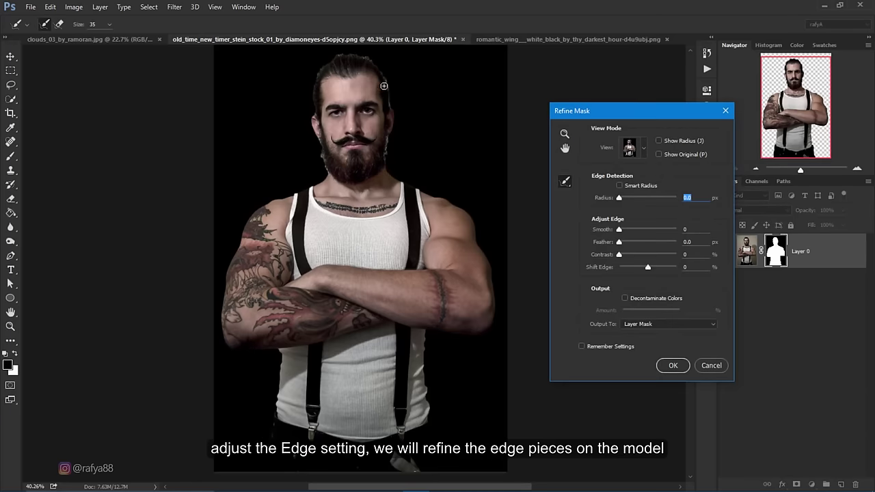
{"action": "left_click", "coordinate": [620, 186]}
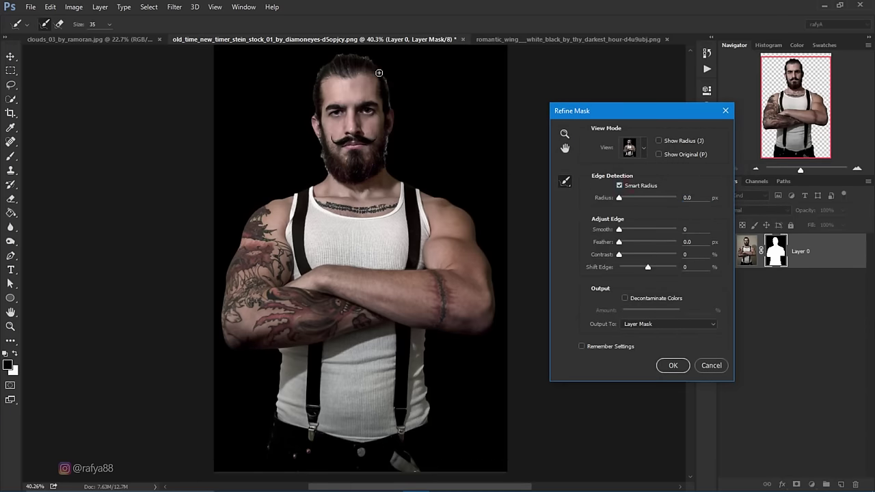
{"action": "left_click", "coordinate": [642, 152]}
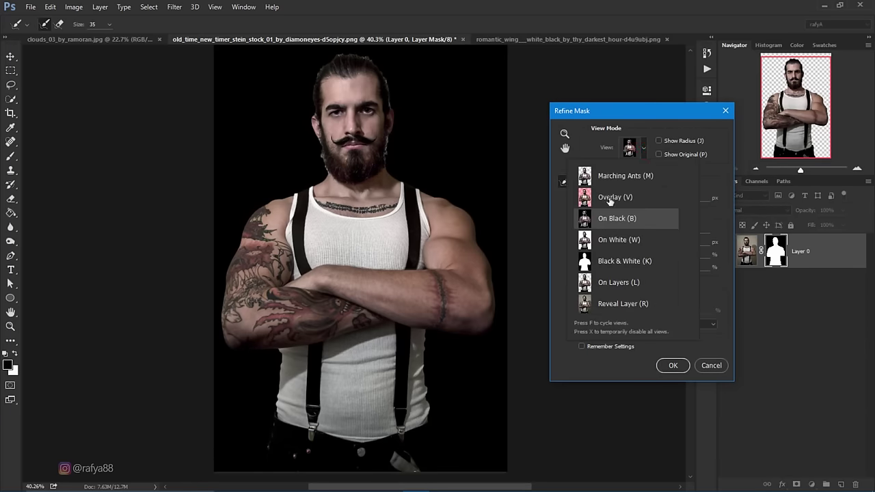
{"action": "left_click", "coordinate": [618, 241]}
{"action": "left_click", "coordinate": [707, 174]}
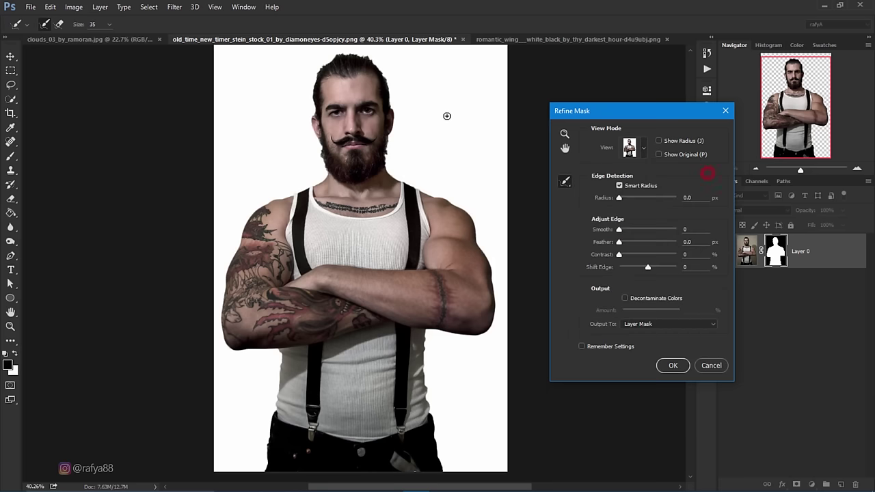
- Brush the hair edges, set Radius 0.4 px and Shift Edge -9%, and apply
{"action": "left_click_drag", "start_coordinate": [393, 100], "coordinate": [359, 71]}
{"action": "key", "text": "bracketright"}
{"action": "left_click_drag", "start_coordinate": [369, 53], "coordinate": [314, 105]}
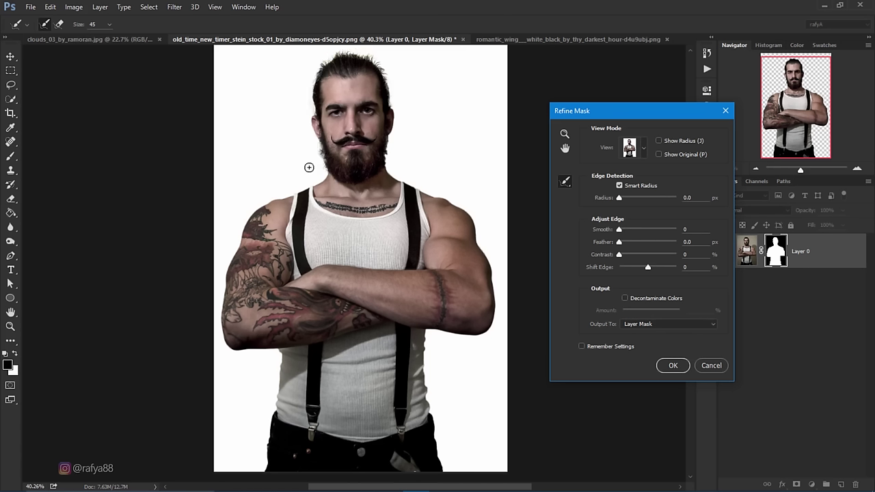
{"action": "left_click_drag", "start_coordinate": [392, 87], "coordinate": [391, 102]}
{"action": "left_click_drag", "start_coordinate": [619, 200], "coordinate": [621, 199]}
{"action": "left_click_drag", "start_coordinate": [647, 268], "coordinate": [645, 267]}
{"action": "left_click", "coordinate": [622, 231]}
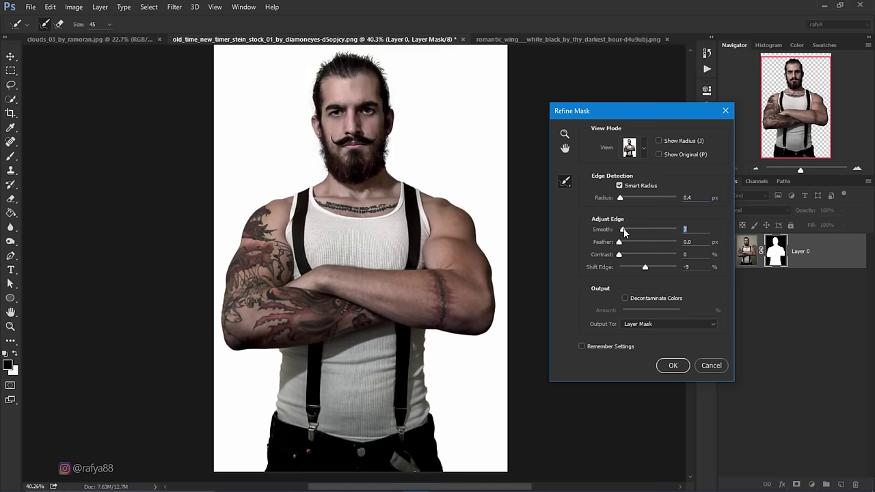
{"action": "left_click", "coordinate": [674, 364]}
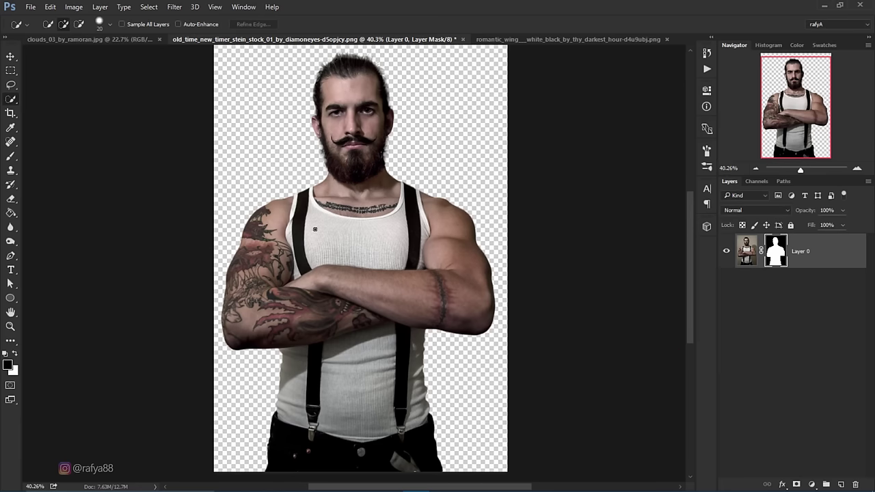
- Drag the masked man onto the clouds document as Layer 1
{"action": "left_click", "coordinate": [10, 57]}
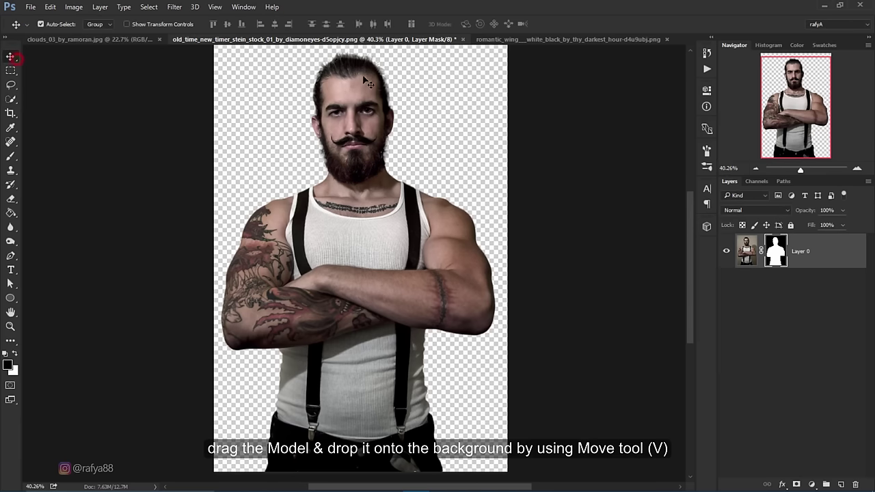
{"action": "mouse_move", "coordinate": [362, 75]}
{"action": "left_mouse_down"}
{"action": "mouse_move", "coordinate": [164, 40]}
{"action": "mouse_move", "coordinate": [406, 189]}
{"action": "left_mouse_up"}
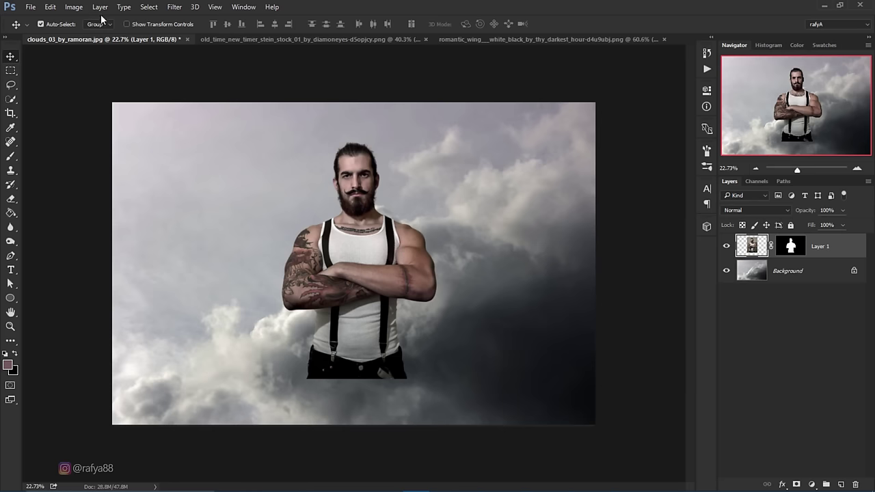
- Resize the clouds image to 1500 × 1000 px via Image Size, then fit it on screen
{"action": "left_click", "coordinate": [74, 7]}
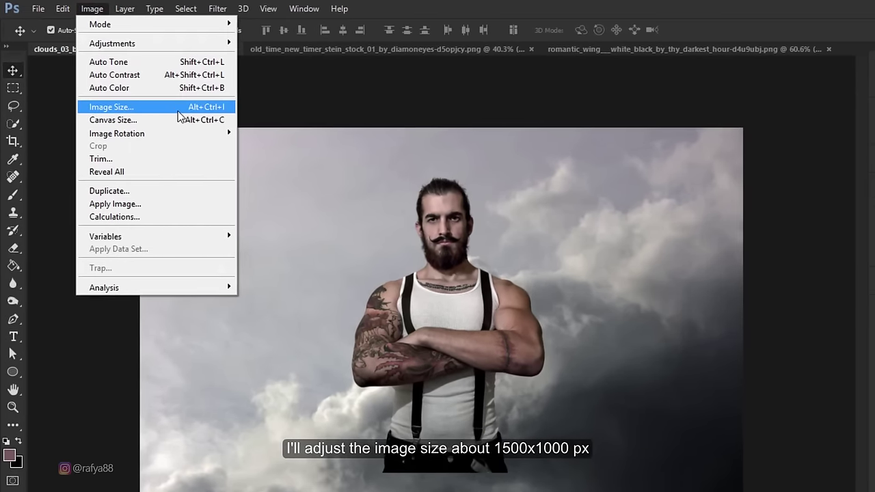
{"action": "left_click", "coordinate": [178, 111]}
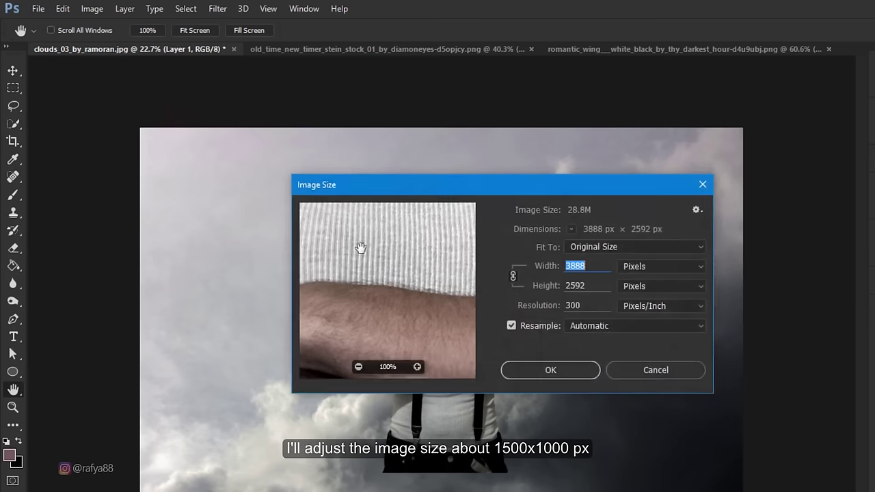
{"action": "left_click_drag", "start_coordinate": [593, 265], "coordinate": [551, 264]}
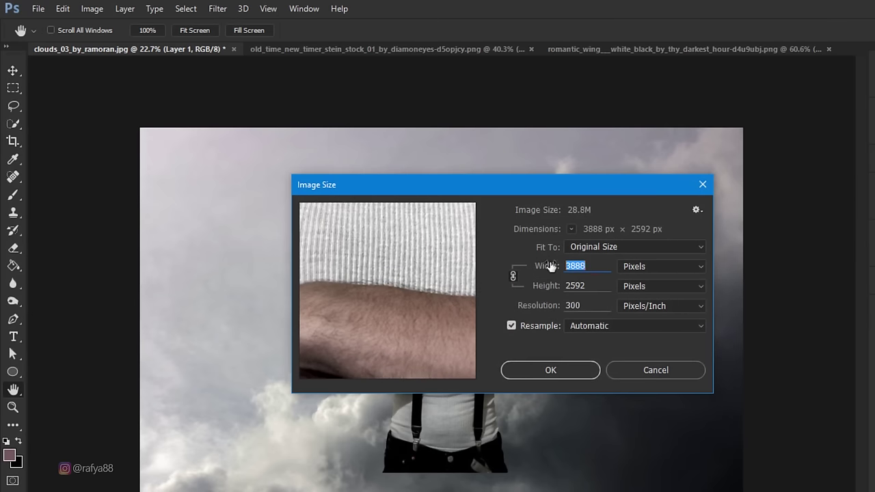
{"action": "type", "text": "1500"}
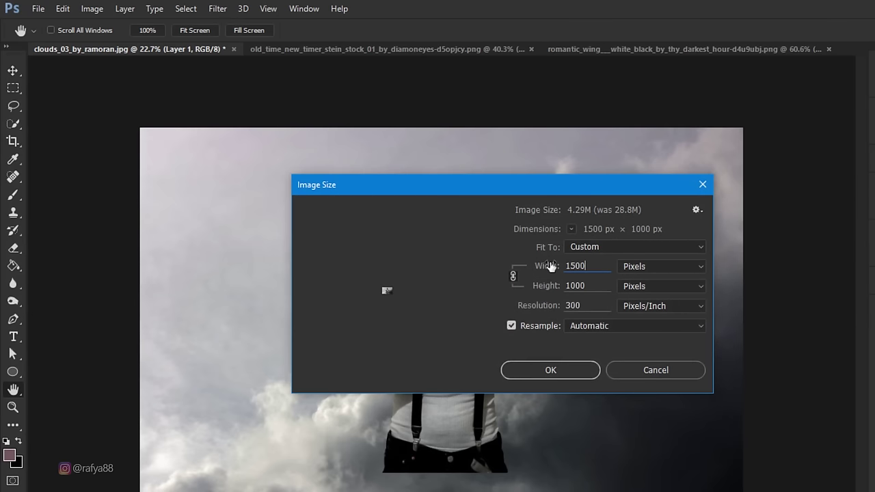
{"action": "left_click", "coordinate": [581, 370]}
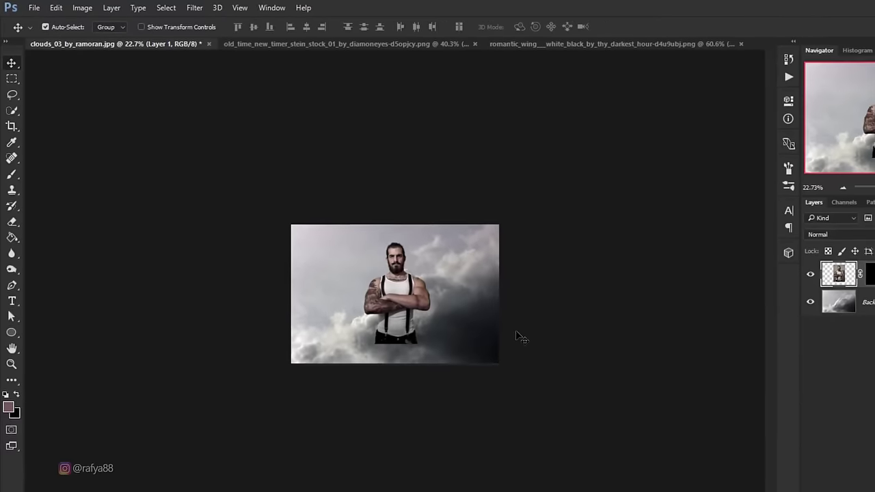
{"action": "key", "text": "ctrl+0"}
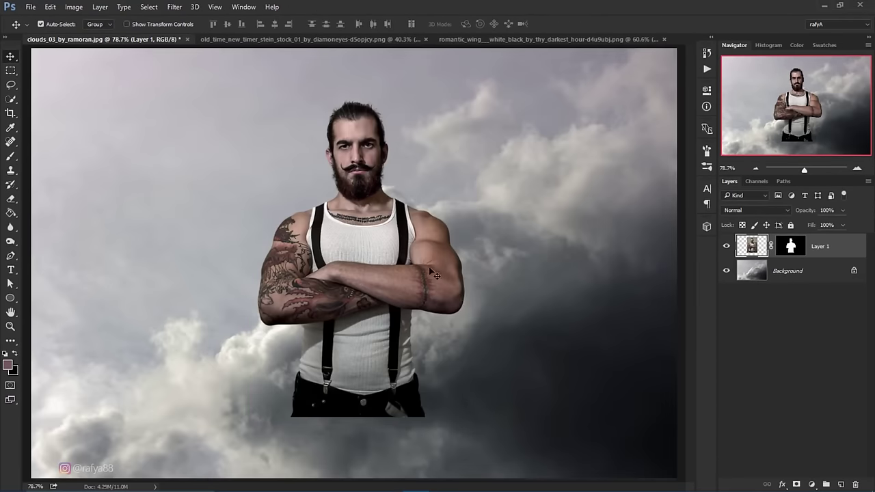
{"action": "scroll", "coordinate": [430, 270], "scroll_direction": "down", "scroll_amount": 1}
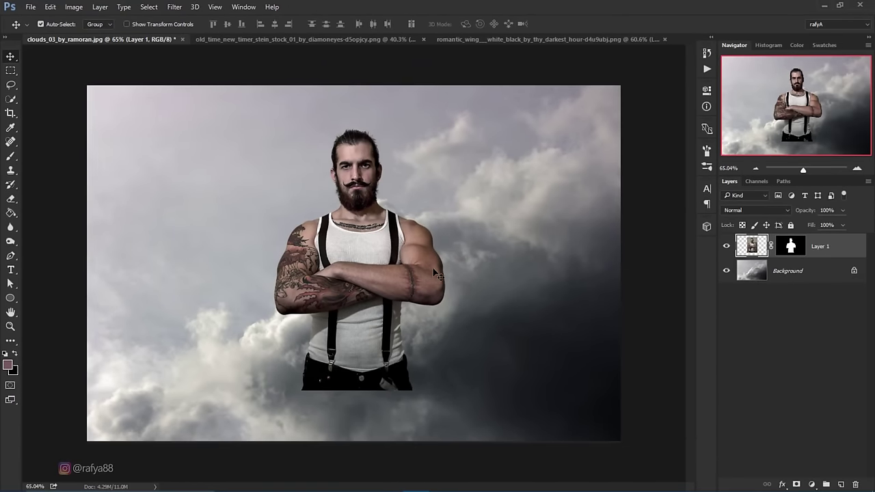
- Rename Layer 1 to 'man'
{"action": "double_click", "coordinate": [824, 247]}
{"action": "type", "text": "man"}
{"action": "key", "text": "Return"}
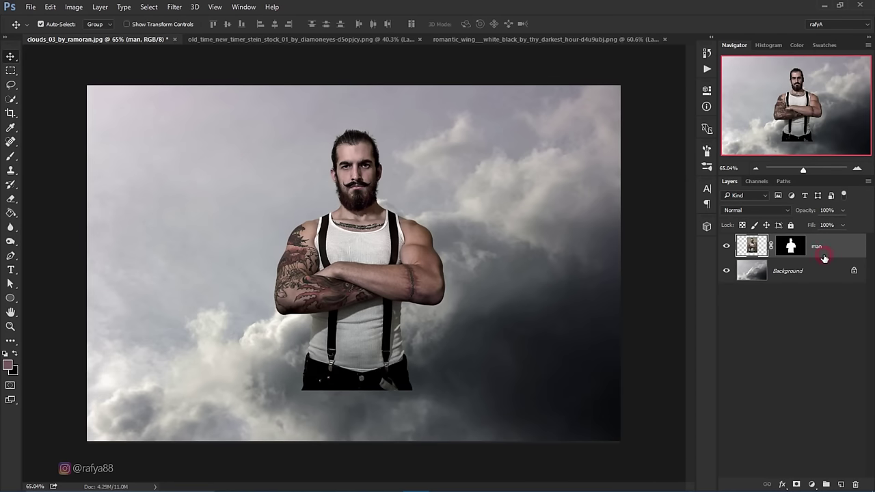
- Scale the man to about 120% and position him on the right of the sky
{"action": "key", "text": "ctrl"}
{"action": "key", "text": "ctrl+t"}
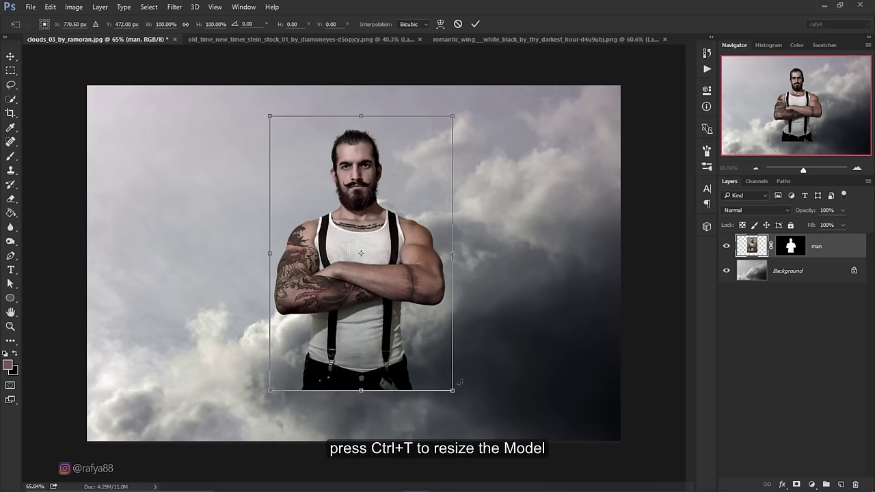
{"action": "left_click_drag", "start_coordinate": [454, 391], "coordinate": [471, 400]}
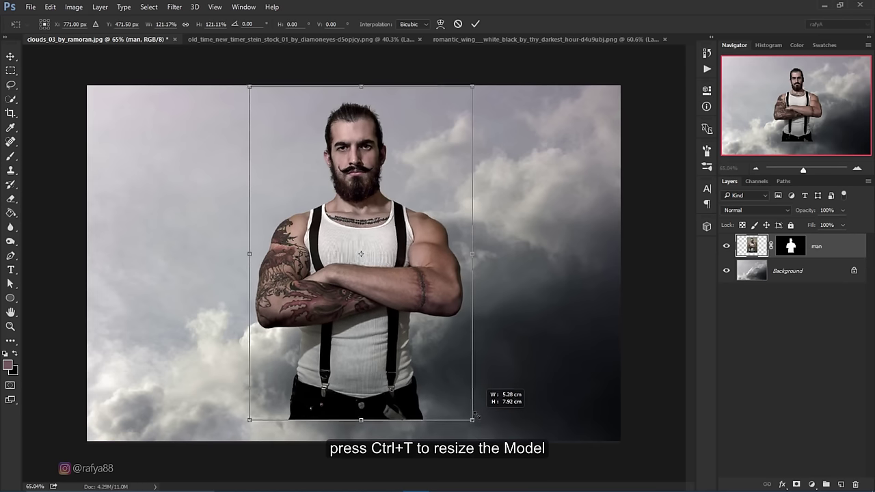
{"action": "mouse_move", "coordinate": [421, 331]}
{"action": "left_mouse_down"}
{"action": "mouse_move", "coordinate": [561, 354]}
{"action": "mouse_move", "coordinate": [548, 351]}
{"action": "left_mouse_up"}
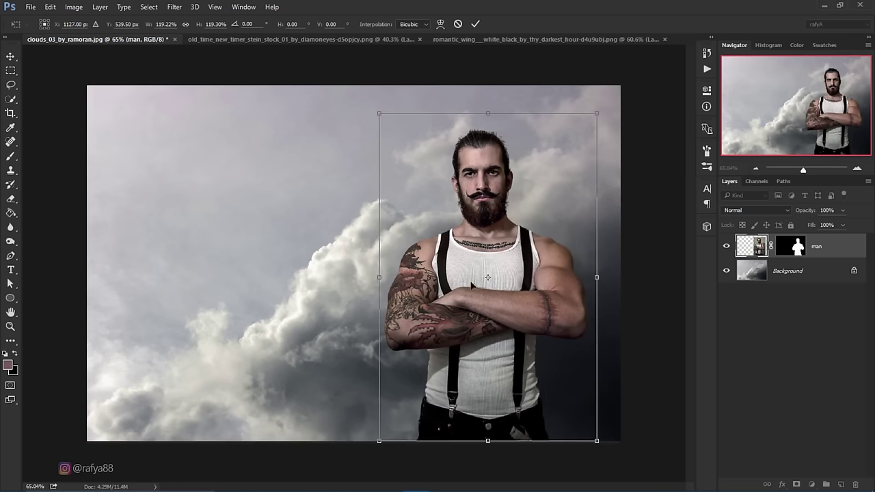
{"action": "mouse_move", "coordinate": [490, 259]}
{"action": "left_mouse_down"}
{"action": "mouse_move", "coordinate": [472, 260]}
{"action": "mouse_move", "coordinate": [486, 256]}
{"action": "left_mouse_up"}
{"action": "left_click_drag", "start_coordinate": [377, 115], "coordinate": [376, 112]}
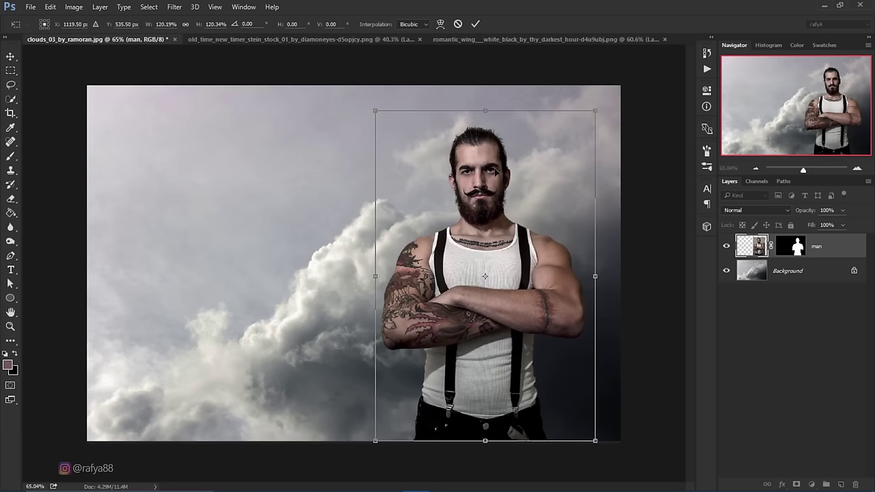
{"action": "left_click", "coordinate": [475, 24]}
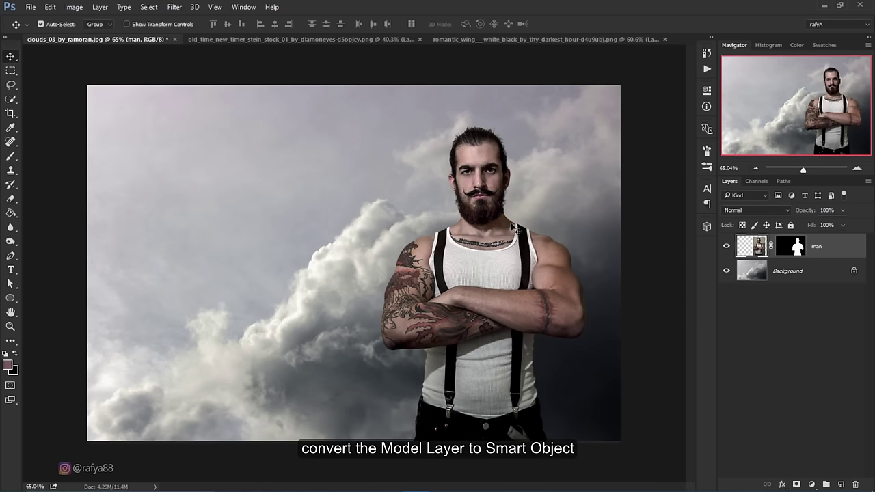
- Convert the 'man' layer to a Smart Object
{"action": "right_click", "coordinate": [830, 246]}
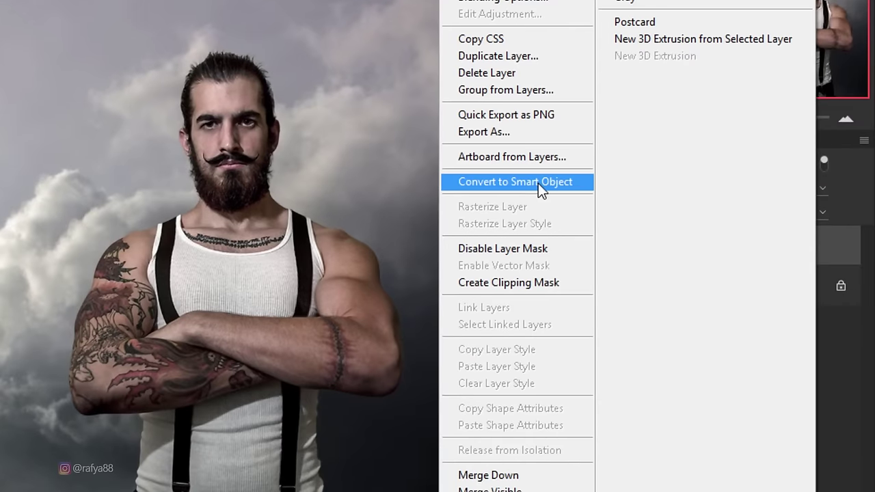
{"action": "left_click", "coordinate": [537, 182]}
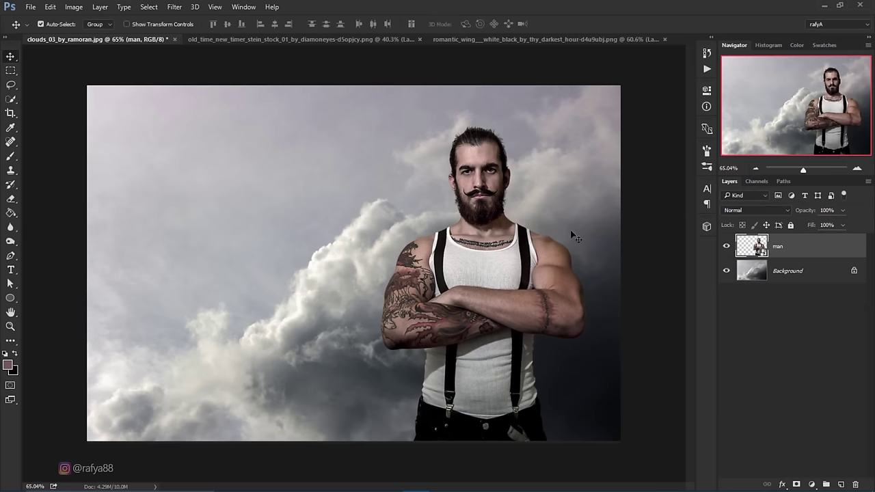
- Apply a Color Balance smart filter to the man with Cyan/Red -19 and Yellow/Blue +4
{"action": "key", "text": "ctrl"}
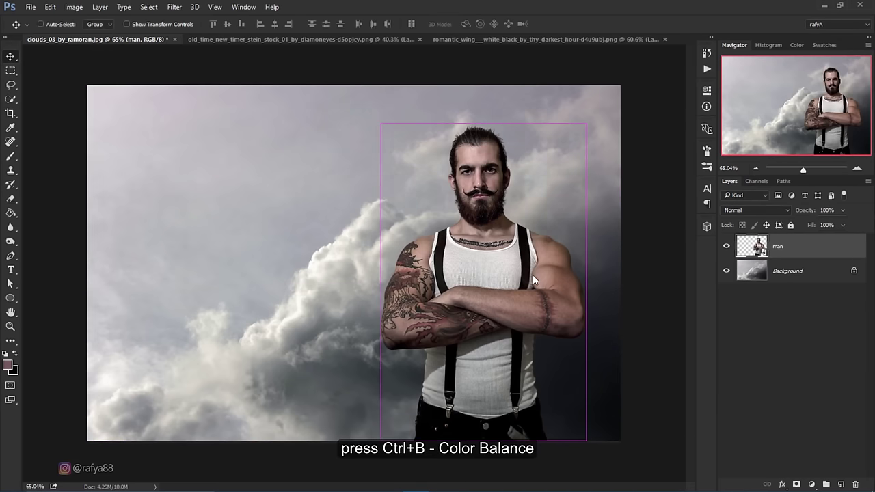
{"action": "key", "text": "ctrl+b"}
{"action": "left_click_drag", "start_coordinate": [460, 115], "coordinate": [281, 189]}
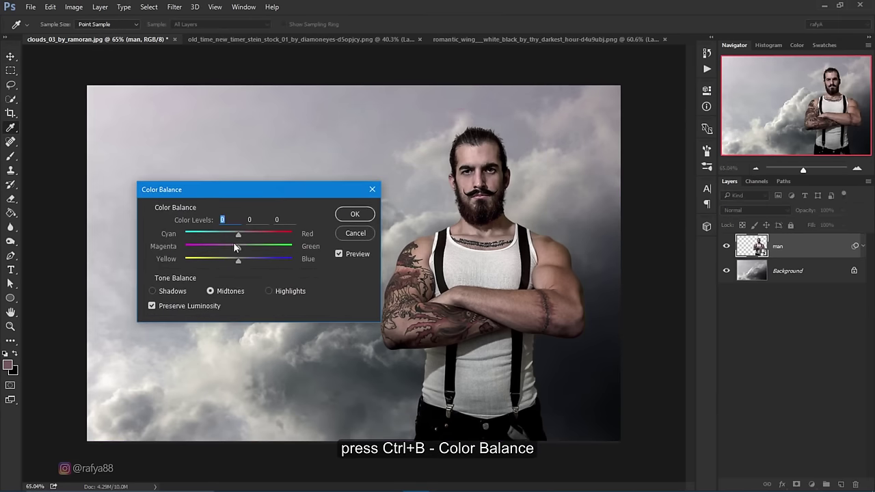
{"action": "left_click_drag", "start_coordinate": [230, 231], "coordinate": [228, 231]}
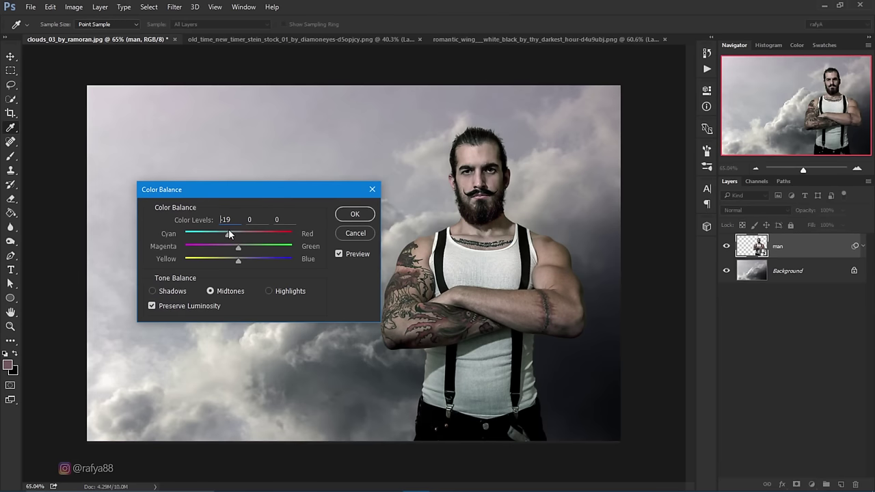
{"action": "left_click_drag", "start_coordinate": [238, 260], "coordinate": [241, 261]}
{"action": "left_click_drag", "start_coordinate": [242, 266], "coordinate": [240, 265]}
{"action": "left_click", "coordinate": [354, 216]}
- Zoom out to view the whole composition
{"action": "key", "text": "v"}
{"action": "scroll", "coordinate": [472, 233], "scroll_direction": "down", "scroll_amount": 2}
{"action": "scroll", "coordinate": [479, 226], "scroll_direction": "down", "scroll_amount": 2}
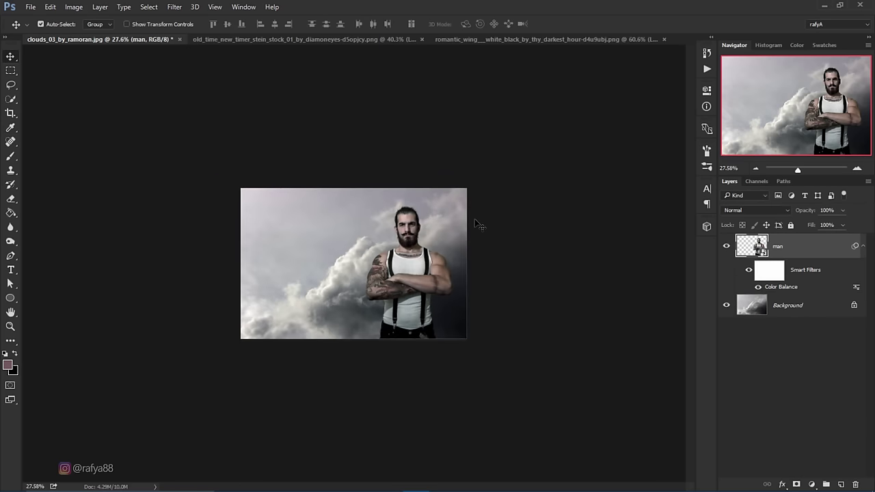
{"action": "scroll", "coordinate": [462, 238], "scroll_direction": "down", "scroll_amount": 2}
{"action": "scroll", "coordinate": [397, 267], "scroll_direction": "up", "scroll_amount": 2}
{"action": "scroll", "coordinate": [397, 268], "scroll_direction": "up", "scroll_amount": 2}
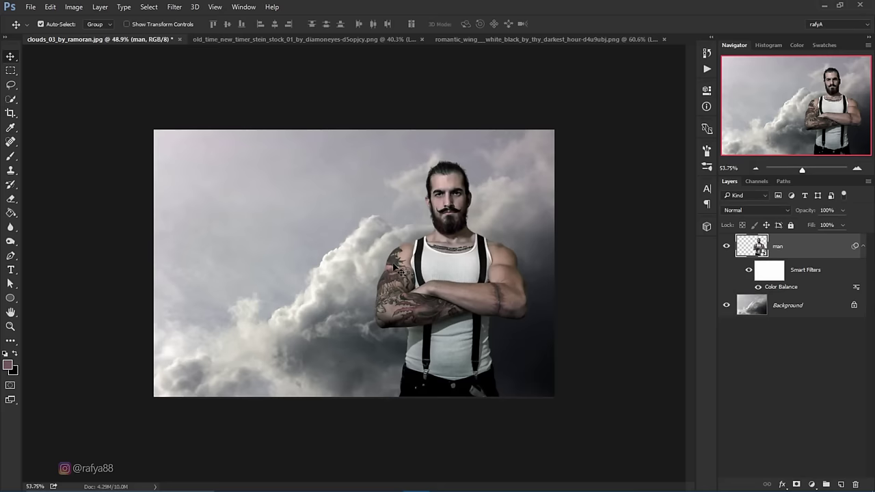
{"action": "scroll", "coordinate": [396, 268], "scroll_direction": "up", "scroll_amount": 1}
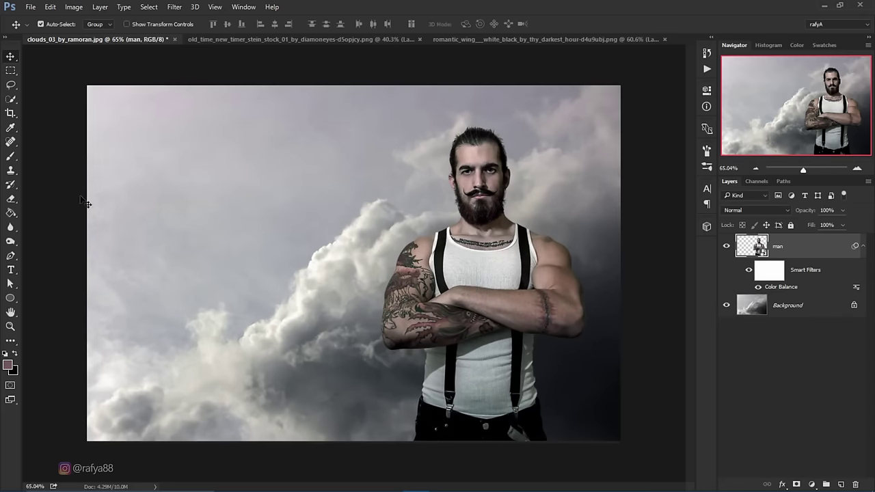
- Bring the wing into the clouds composite as a layer named 'wing', below the man
{"action": "left_click", "coordinate": [468, 39]}
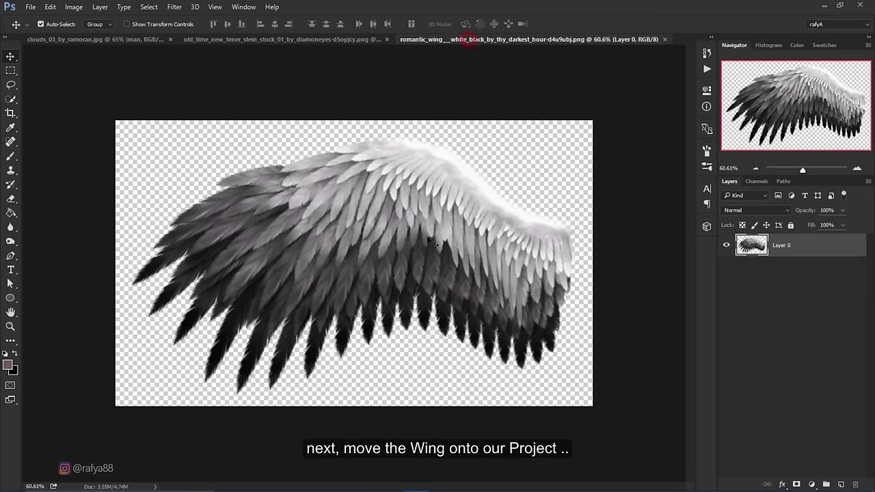
{"action": "mouse_move", "coordinate": [415, 194]}
{"action": "left_mouse_down"}
{"action": "mouse_move", "coordinate": [134, 46]}
{"action": "mouse_move", "coordinate": [383, 267]}
{"action": "left_mouse_up"}
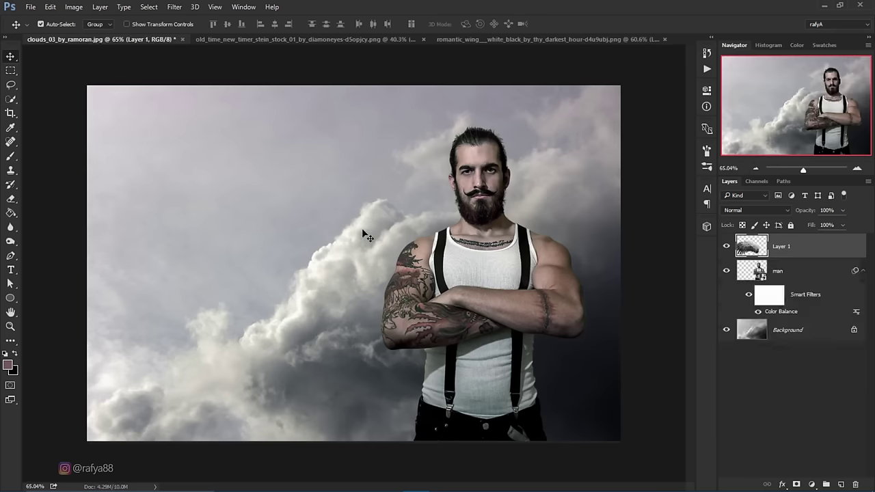
{"action": "double_click", "coordinate": [780, 246]}
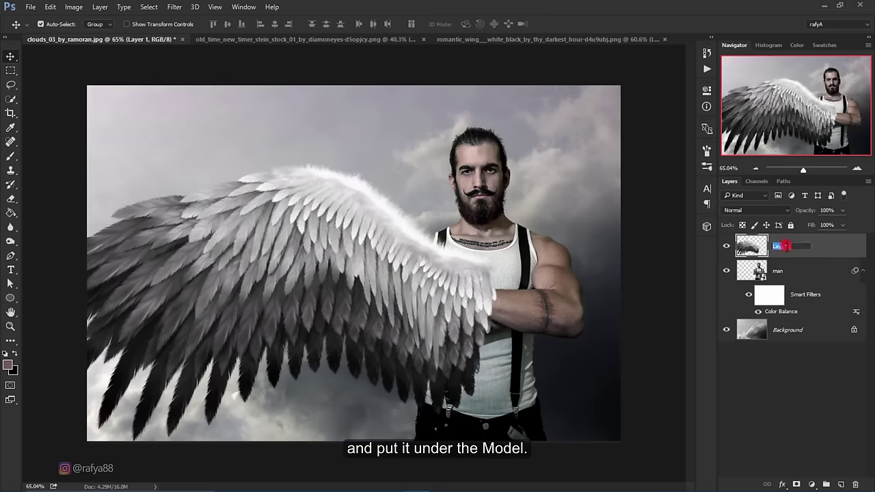
{"action": "type", "text": "wing"}
{"action": "key", "text": "Return"}
{"action": "left_click_drag", "start_coordinate": [832, 254], "coordinate": [834, 318]}
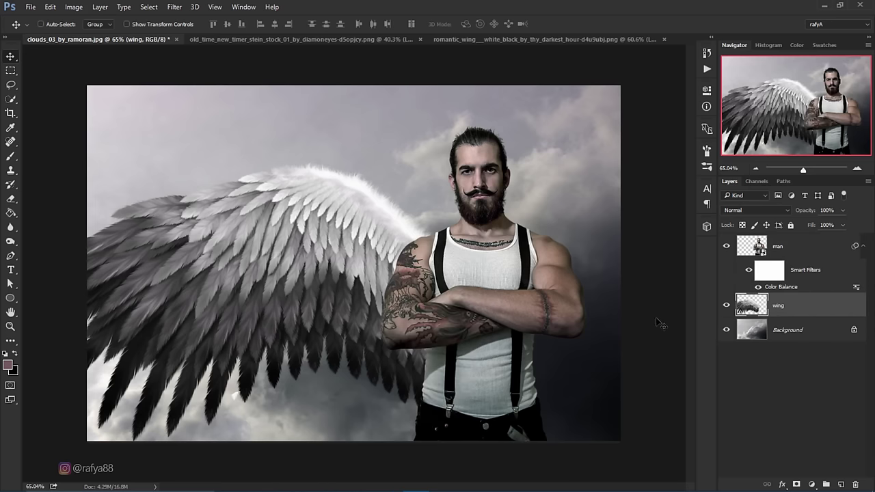
- Scale the wing to about 68%, rotate it about 13°, and set it behind the man's left shoulder
{"action": "key", "text": "ctrl+t"}
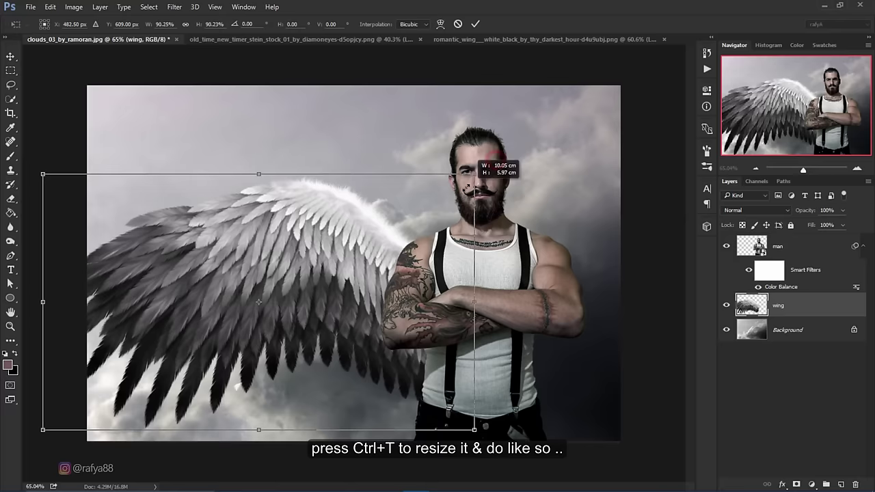
{"action": "left_click_drag", "start_coordinate": [496, 160], "coordinate": [437, 201]}
{"action": "mouse_move", "coordinate": [377, 242]}
{"action": "left_mouse_down"}
{"action": "mouse_move", "coordinate": [413, 213]}
{"action": "mouse_move", "coordinate": [415, 200]}
{"action": "left_mouse_up"}
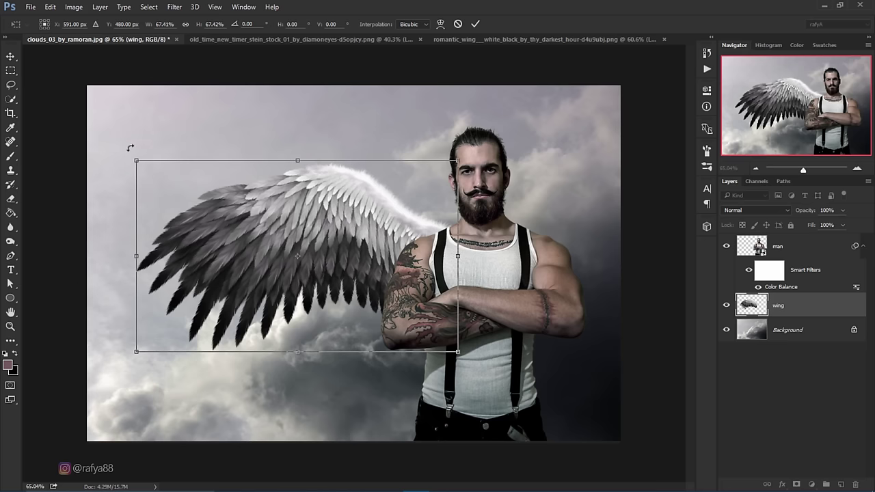
{"action": "left_click_drag", "start_coordinate": [130, 148], "coordinate": [125, 144]}
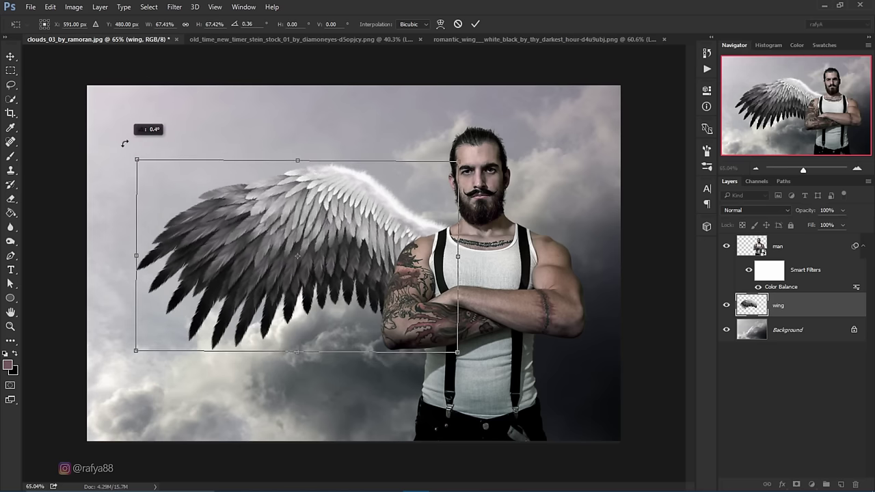
{"action": "left_click_drag", "start_coordinate": [124, 144], "coordinate": [125, 142]}
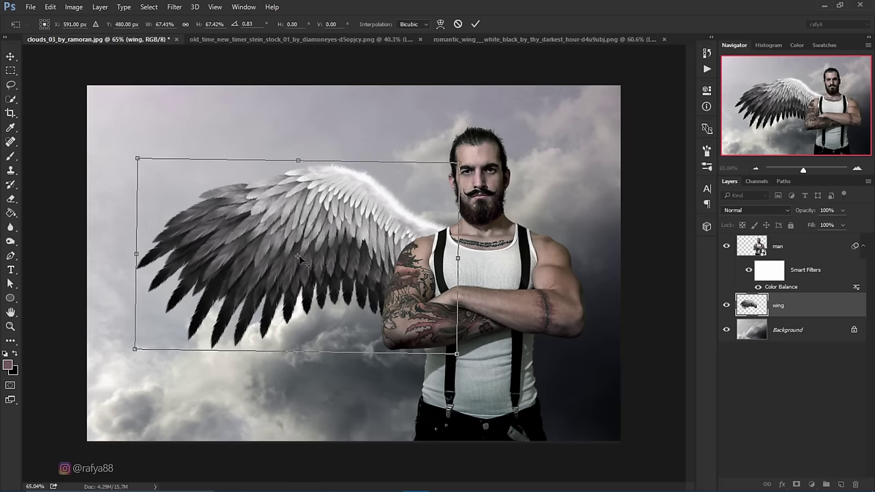
{"action": "left_click_drag", "start_coordinate": [298, 257], "coordinate": [478, 257]}
{"action": "left_click_drag", "start_coordinate": [268, 214], "coordinate": [281, 217]}
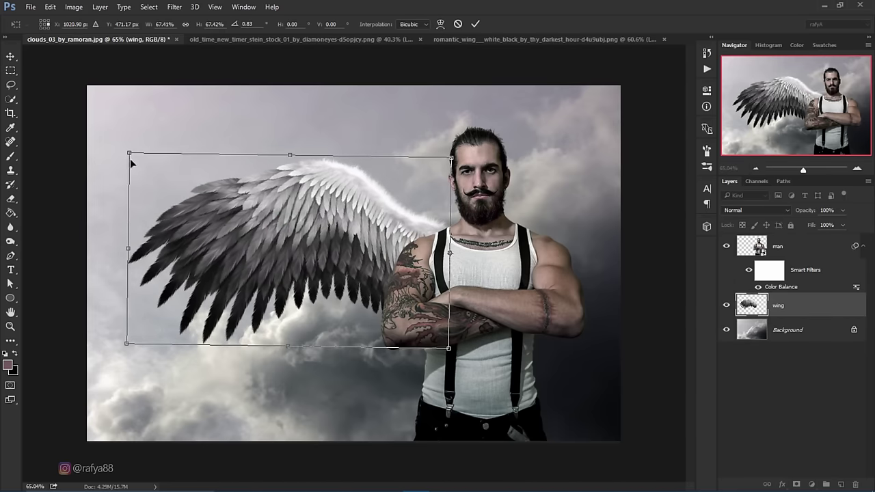
{"action": "mouse_move", "coordinate": [121, 147]}
{"action": "left_mouse_down"}
{"action": "mouse_move", "coordinate": [121, 203]}
{"action": "mouse_move", "coordinate": [156, 81]}
{"action": "mouse_move", "coordinate": [150, 85]}
{"action": "left_mouse_up"}
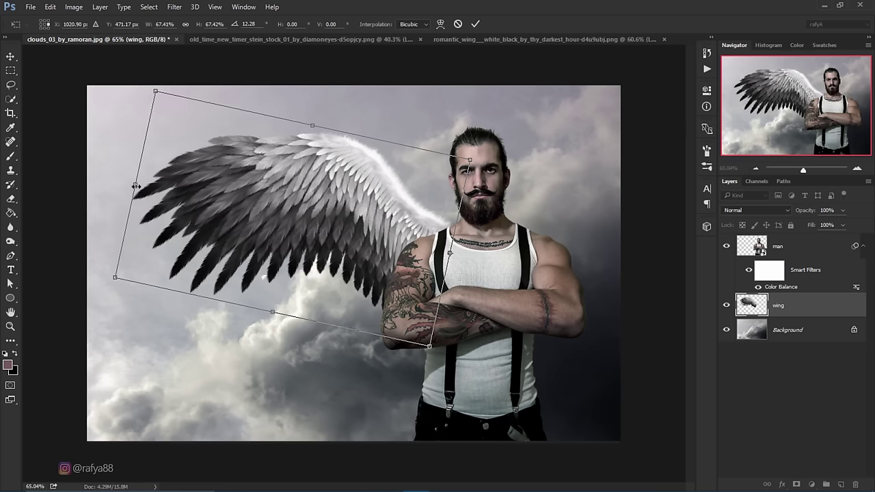
{"action": "left_click_drag", "start_coordinate": [136, 186], "coordinate": [130, 183]}
{"action": "left_click_drag", "start_coordinate": [140, 83], "coordinate": [143, 80]}
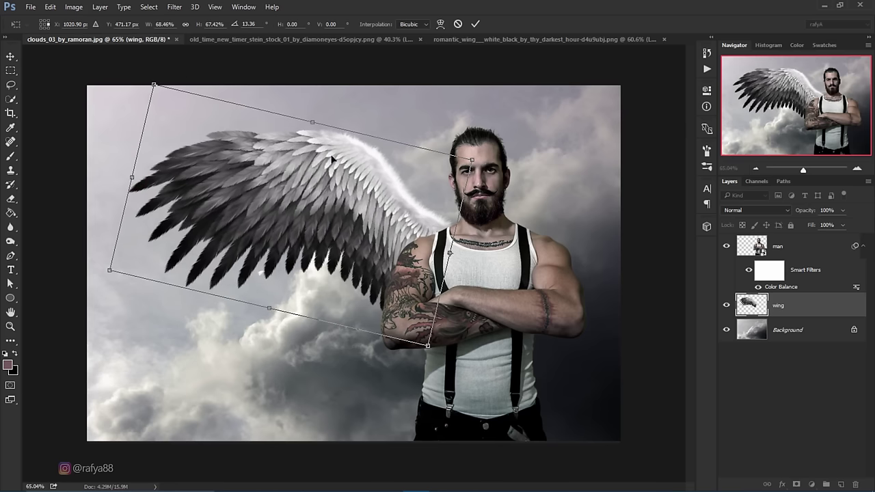
{"action": "left_click", "coordinate": [473, 25]}
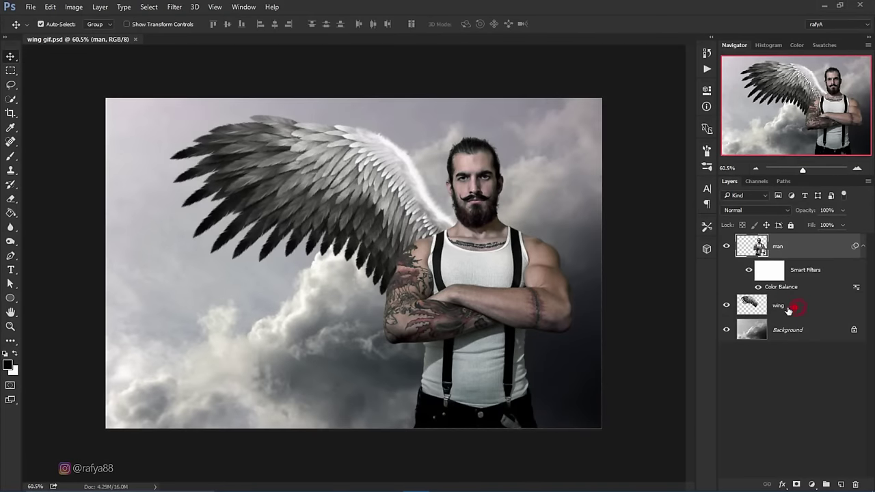
- Duplicate the wing, flip the copy horizontally, and place it behind the man's right shoulder
{"action": "left_click", "coordinate": [795, 309]}
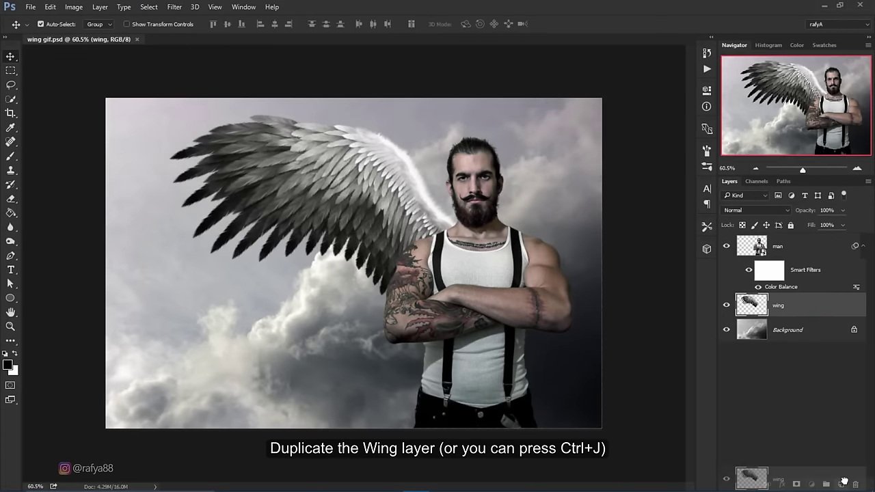
{"action": "left_click_drag", "start_coordinate": [834, 447], "coordinate": [842, 484]}
{"action": "key", "text": "ctrl+t"}
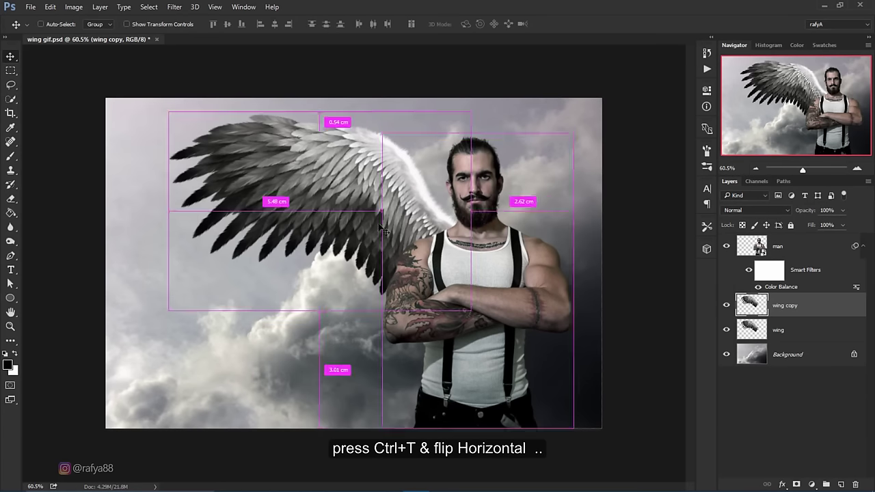
{"action": "right_click", "coordinate": [427, 209]}
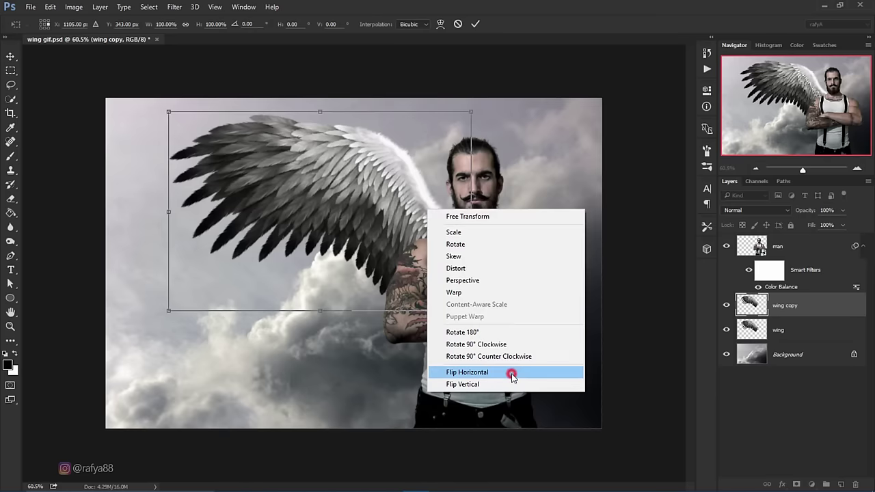
{"action": "left_click", "coordinate": [512, 372]}
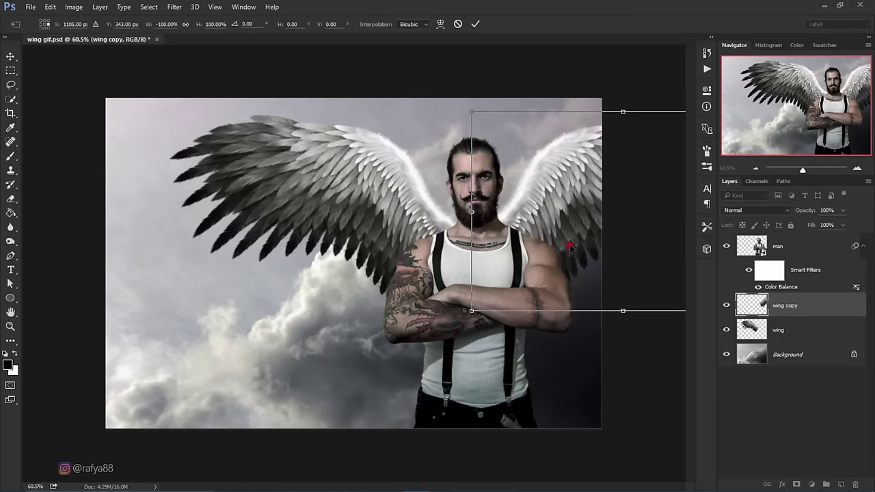
{"action": "left_click_drag", "start_coordinate": [570, 247], "coordinate": [575, 251]}
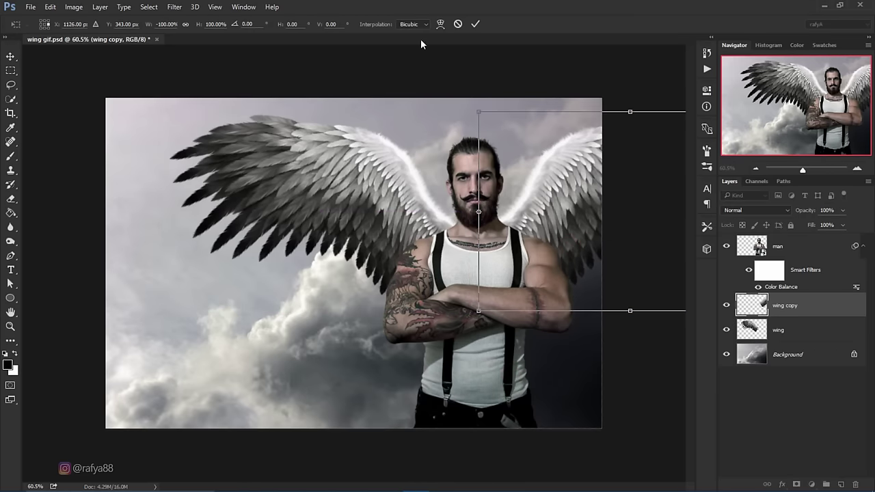
{"action": "left_click", "coordinate": [474, 25]}
{"action": "scroll", "coordinate": [441, 262], "scroll_direction": "down", "scroll_amount": 2}
{"action": "scroll", "coordinate": [441, 261], "scroll_direction": "up", "scroll_amount": 1}
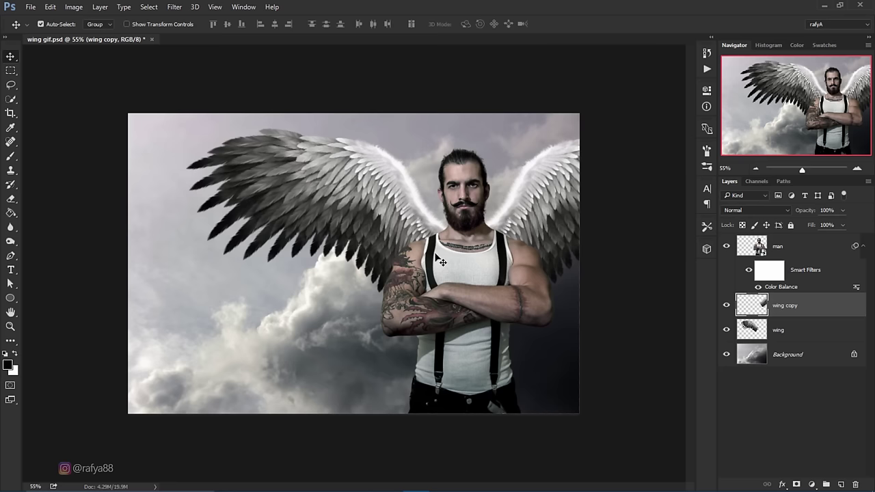
- Convert the wing layer to a Smart Object
{"action": "left_click", "coordinate": [808, 333]}
{"action": "right_click", "coordinate": [808, 332]}
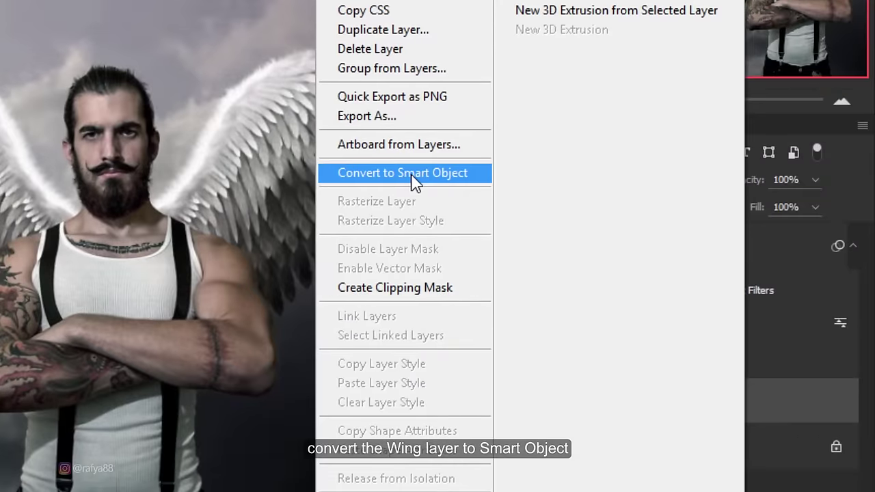
{"action": "left_click", "coordinate": [413, 176]}
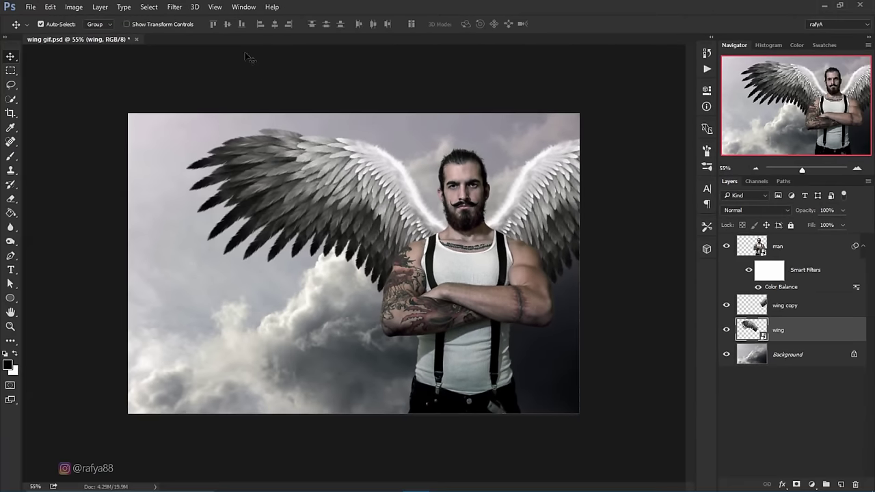
- Show the Timeline panel from the Window menu and zoom the document to 50%
{"action": "left_click", "coordinate": [243, 7]}
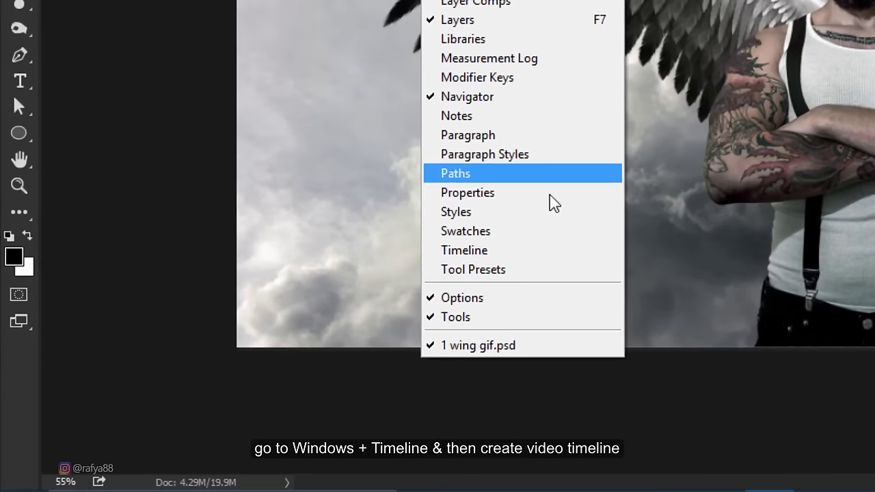
{"action": "left_click", "coordinate": [569, 260]}
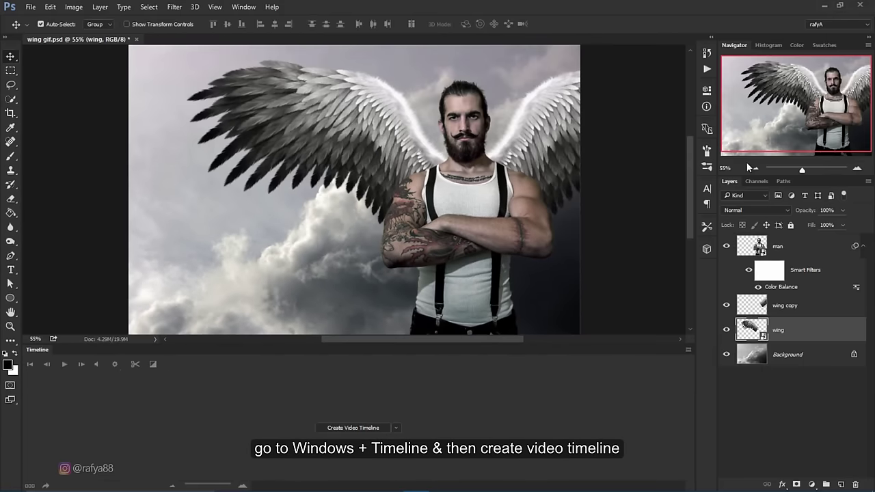
{"action": "left_click", "coordinate": [755, 170]}
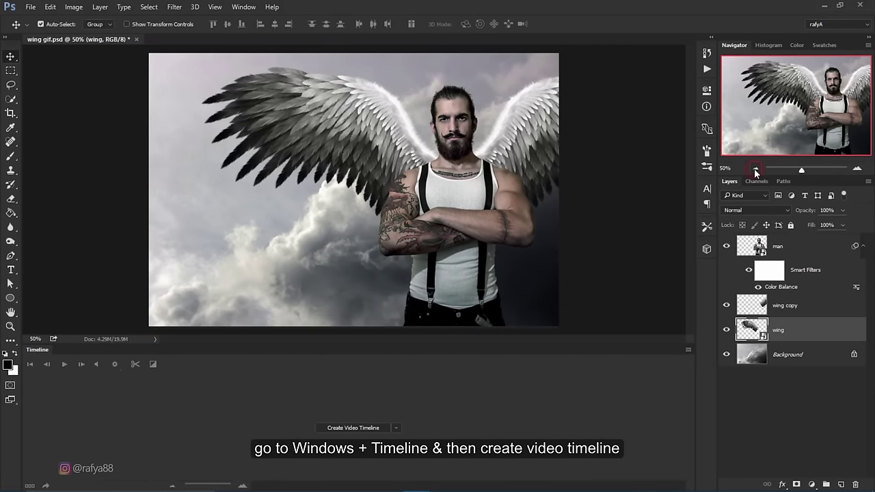
- Create a video timeline and trim its work area to about one second
{"action": "left_click", "coordinate": [372, 426]}
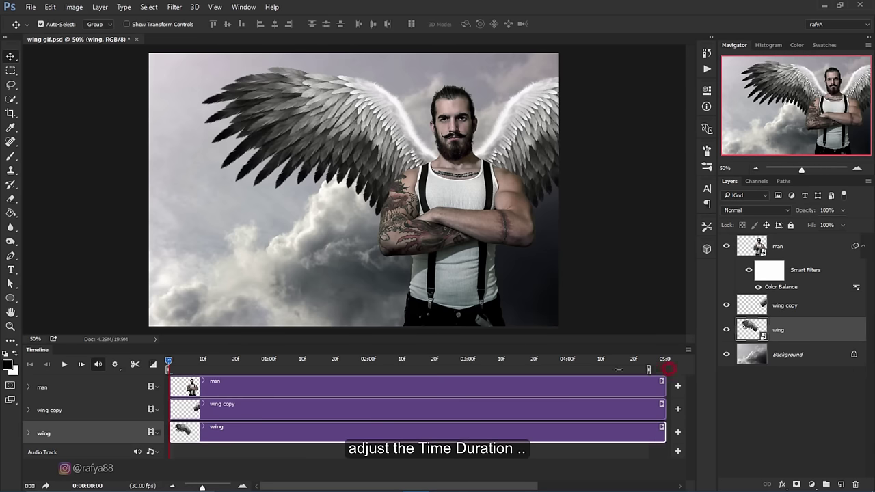
{"action": "left_click_drag", "start_coordinate": [618, 369], "coordinate": [473, 368]}
{"action": "left_click_drag", "start_coordinate": [385, 370], "coordinate": [297, 369]}
- Preview the man, wing copy and wing clips, then select the wing layer
{"action": "left_click", "coordinate": [133, 384]}
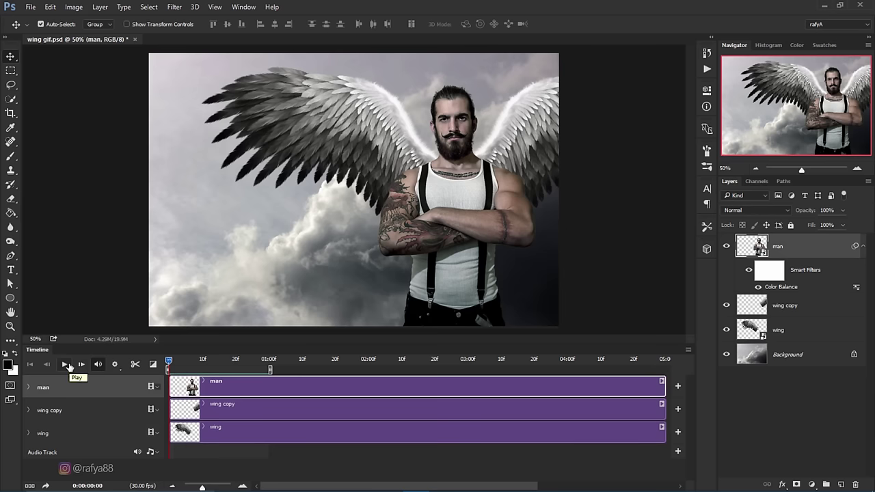
{"action": "left_click", "coordinate": [67, 368]}
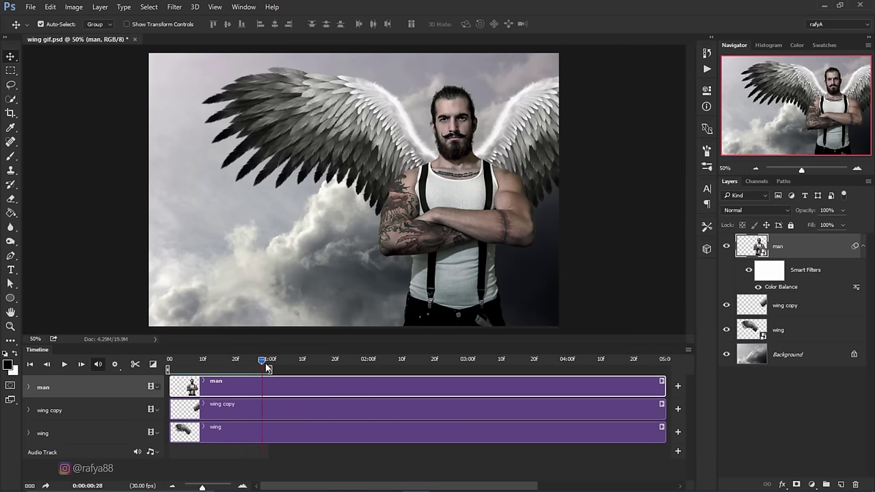
{"action": "left_click", "coordinate": [167, 368]}
{"action": "left_click", "coordinate": [785, 331]}
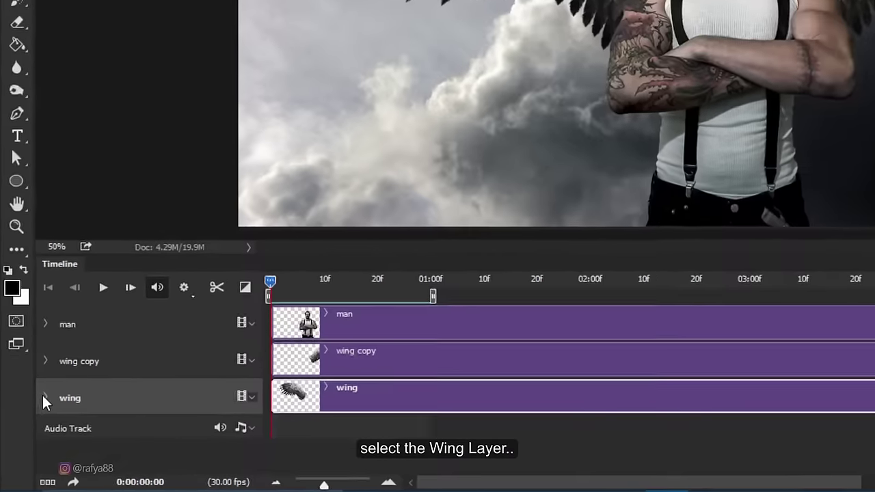
- Add a starting Transform keyframe for the wing and move the playhead to 01:00f
{"action": "left_click", "coordinate": [28, 433]}
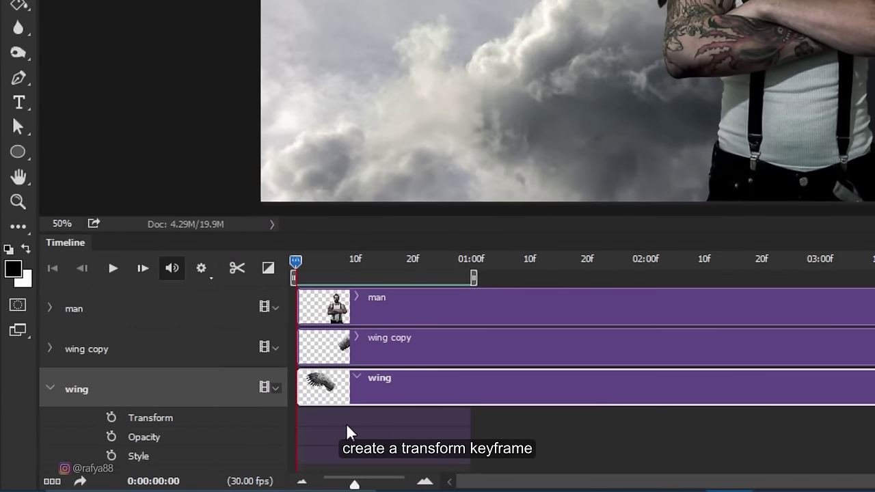
{"action": "left_click", "coordinate": [111, 419]}
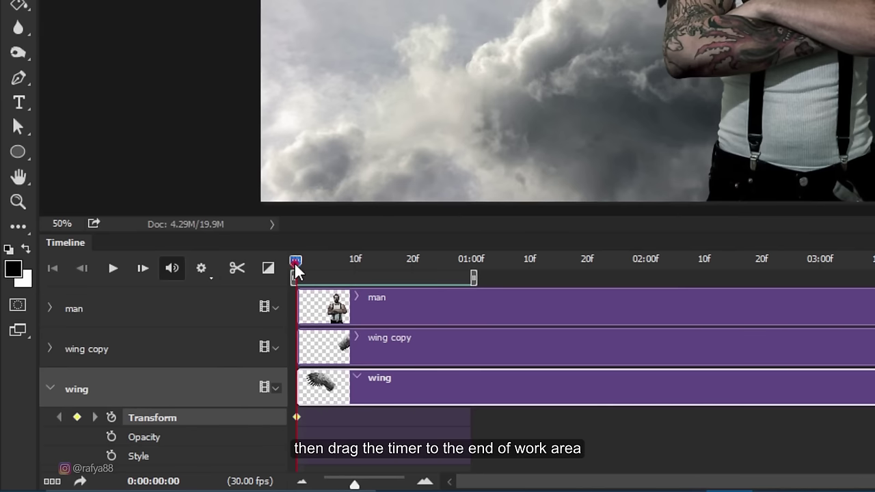
{"action": "mouse_move", "coordinate": [295, 261]}
{"action": "left_mouse_down"}
{"action": "mouse_move", "coordinate": [363, 276]}
{"action": "mouse_move", "coordinate": [472, 277]}
{"action": "left_mouse_up"}
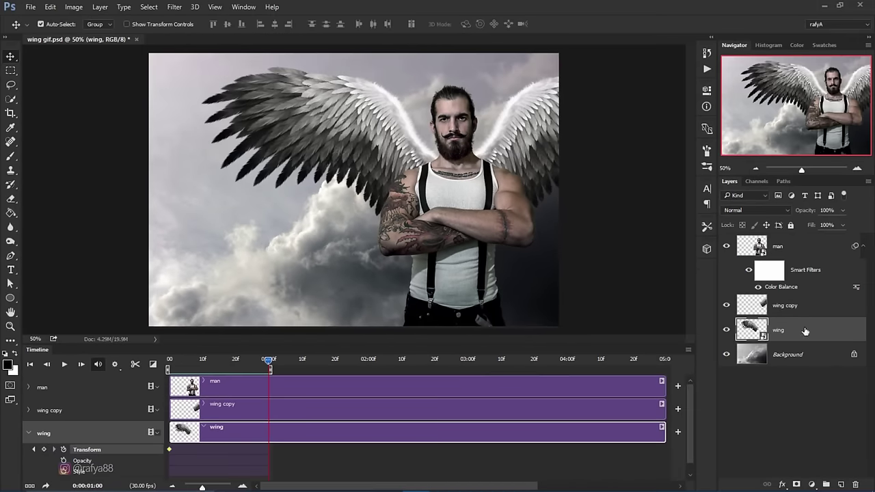
- Pivot the wing at its shoulder, rotating it -35.61° and widening it to 117.76%
{"action": "key", "text": "ctrl+t"}
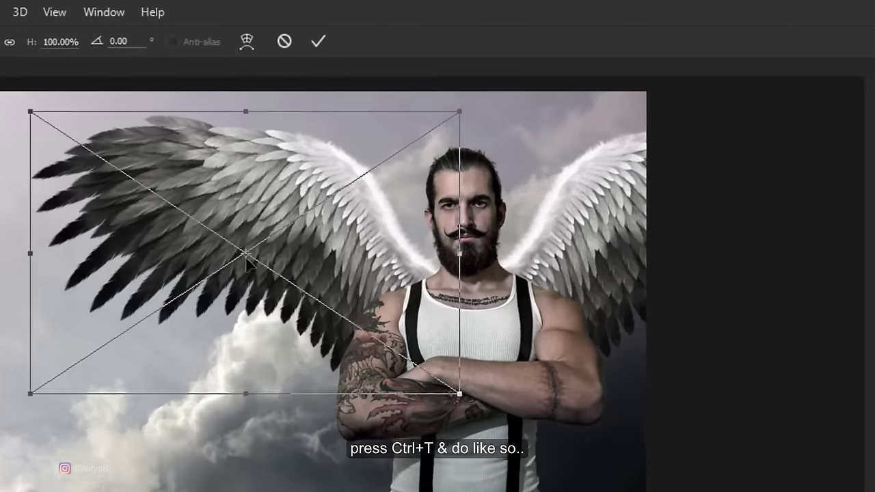
{"action": "left_click_drag", "start_coordinate": [326, 147], "coordinate": [333, 151]}
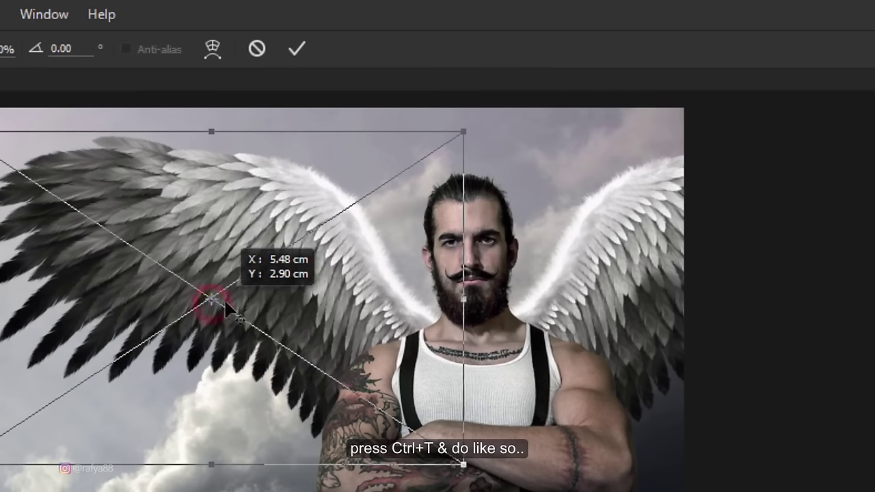
{"action": "left_click_drag", "start_coordinate": [224, 303], "coordinate": [463, 298]}
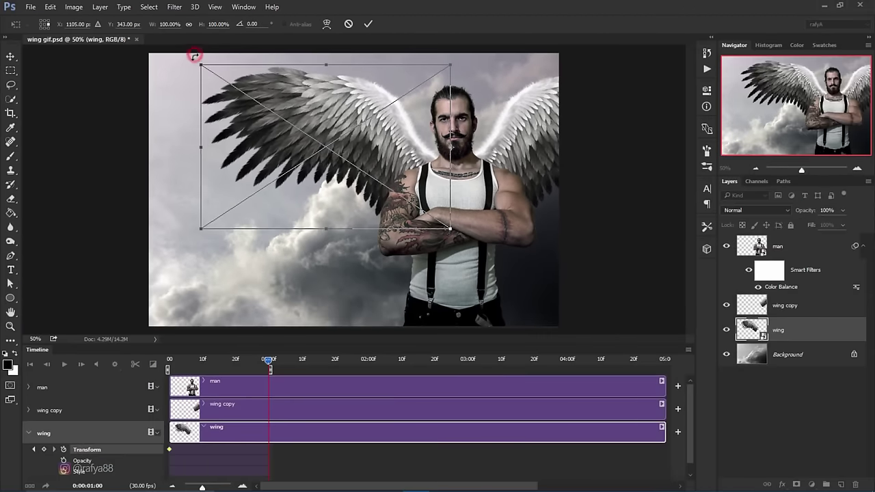
{"action": "left_click_drag", "start_coordinate": [195, 56], "coordinate": [180, 223]}
{"action": "left_click_drag", "start_coordinate": [249, 293], "coordinate": [207, 311]}
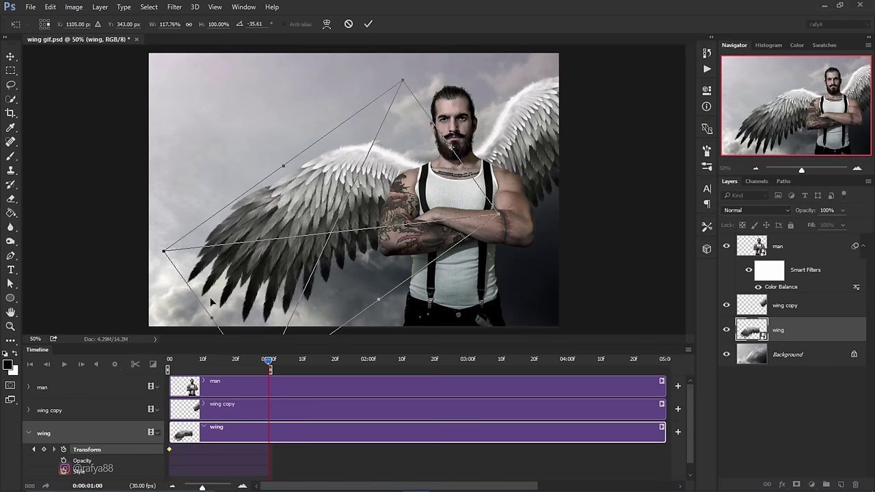
{"action": "left_click", "coordinate": [367, 26]}
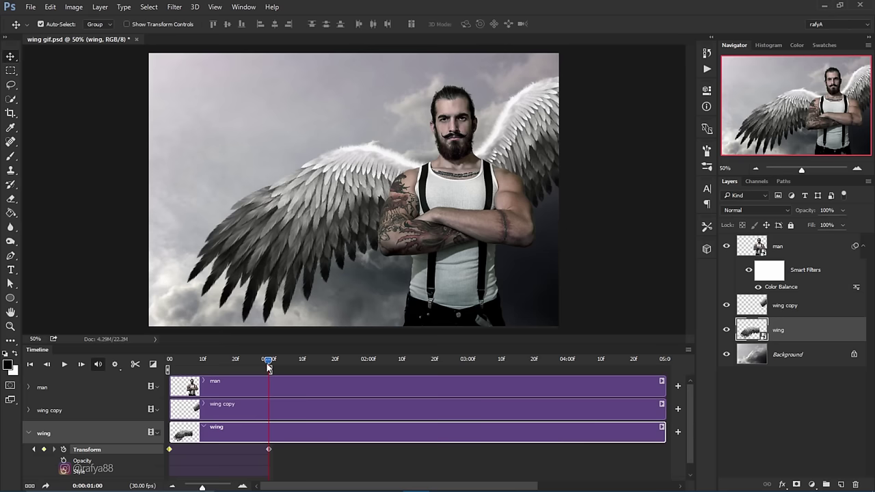
- Move the swing keyframe to about 10 frames and copy the starting-pose keyframe
{"action": "mouse_move", "coordinate": [268, 367]}
{"action": "left_mouse_down"}
{"action": "mouse_move", "coordinate": [248, 367]}
{"action": "mouse_move", "coordinate": [269, 368]}
{"action": "left_mouse_up"}
{"action": "left_click_drag", "start_coordinate": [268, 449], "coordinate": [209, 451]}
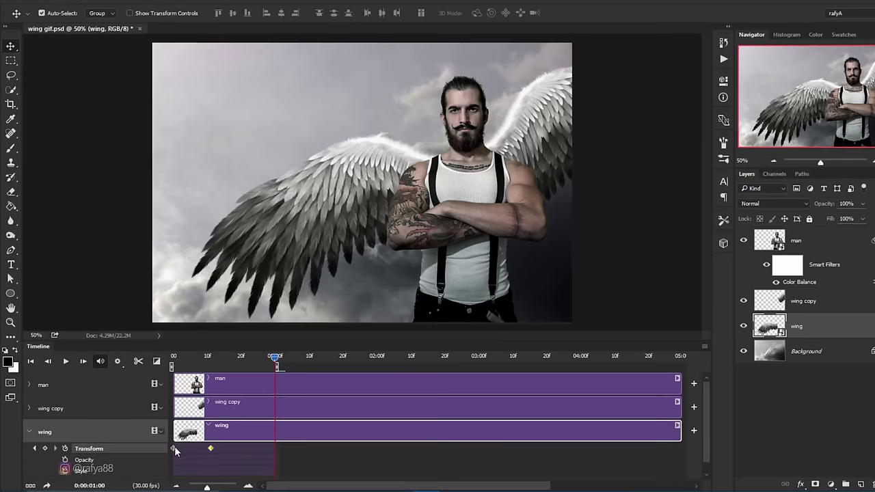
{"action": "left_click", "coordinate": [169, 449]}
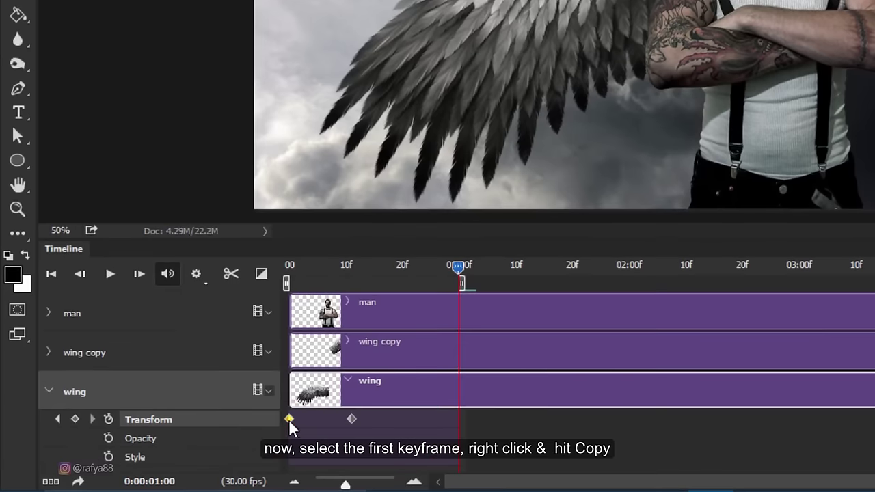
{"action": "right_click", "coordinate": [289, 420]}
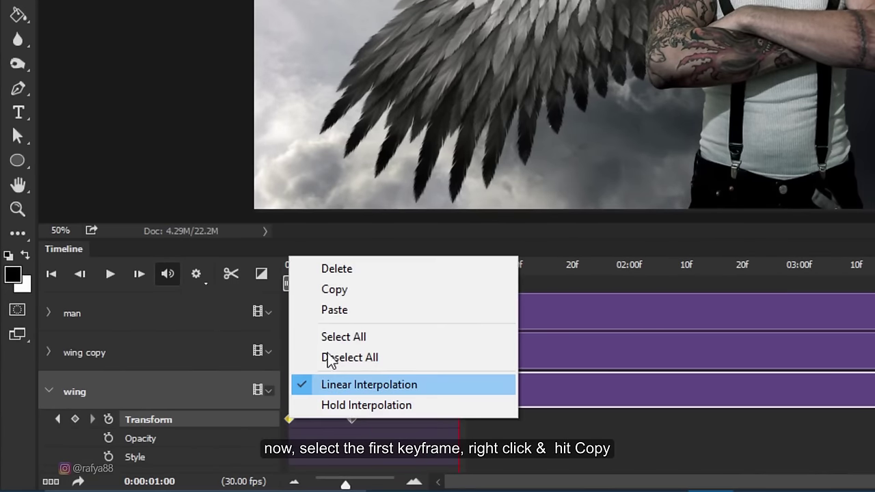
{"action": "left_click", "coordinate": [352, 291]}
- Paste the starting pose at 01:00f and play the wing animation from the start
{"action": "left_click_drag", "start_coordinate": [459, 268], "coordinate": [458, 277]}
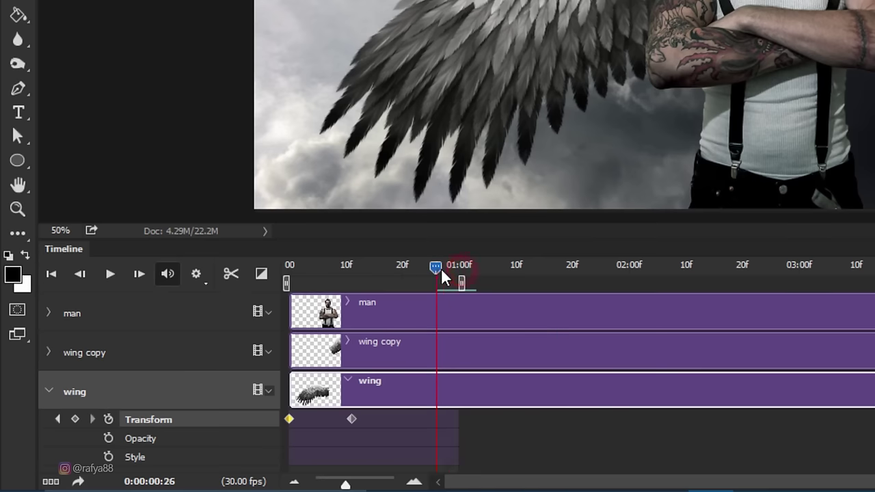
{"action": "right_click", "coordinate": [294, 418]}
{"action": "left_click", "coordinate": [362, 309]}
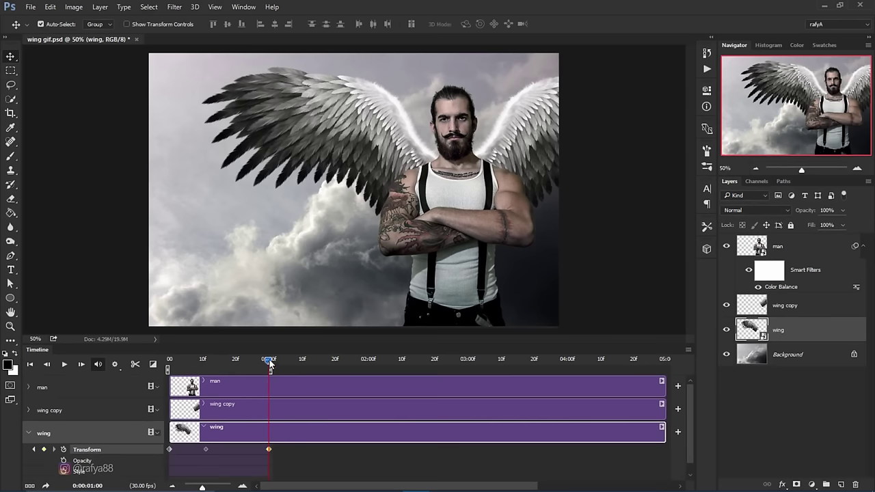
{"action": "left_click_drag", "start_coordinate": [270, 364], "coordinate": [153, 367]}
{"action": "key", "text": "space"}
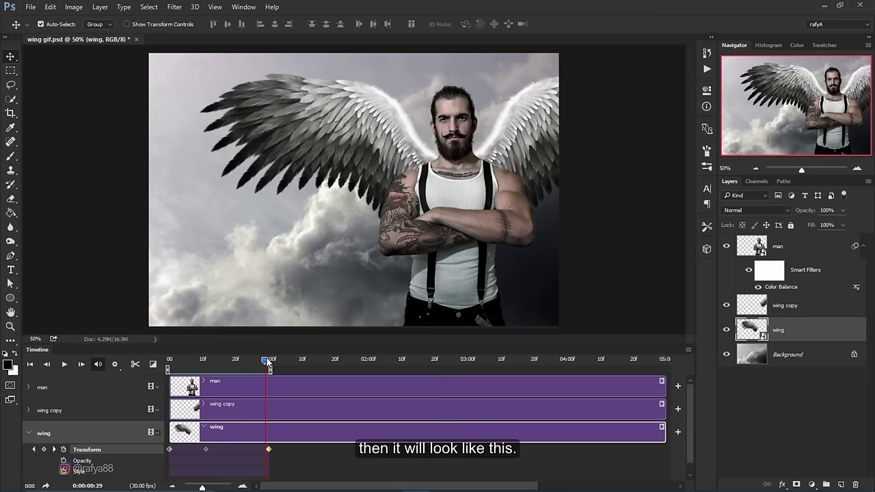
- Turn on Loop Playback in the timeline settings and rewind to the start
{"action": "mouse_move", "coordinate": [267, 364]}
{"action": "left_mouse_down"}
{"action": "mouse_move", "coordinate": [163, 371]}
{"action": "mouse_move", "coordinate": [266, 366]}
{"action": "left_mouse_up"}
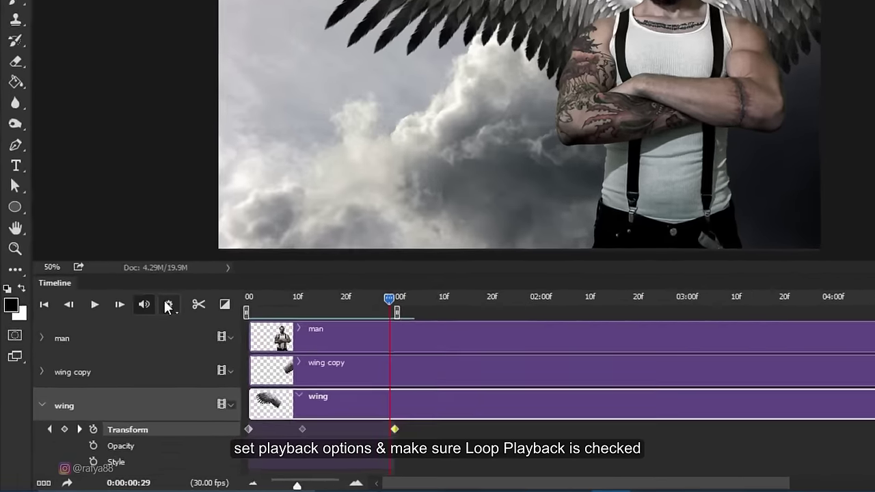
{"action": "left_click", "coordinate": [113, 365]}
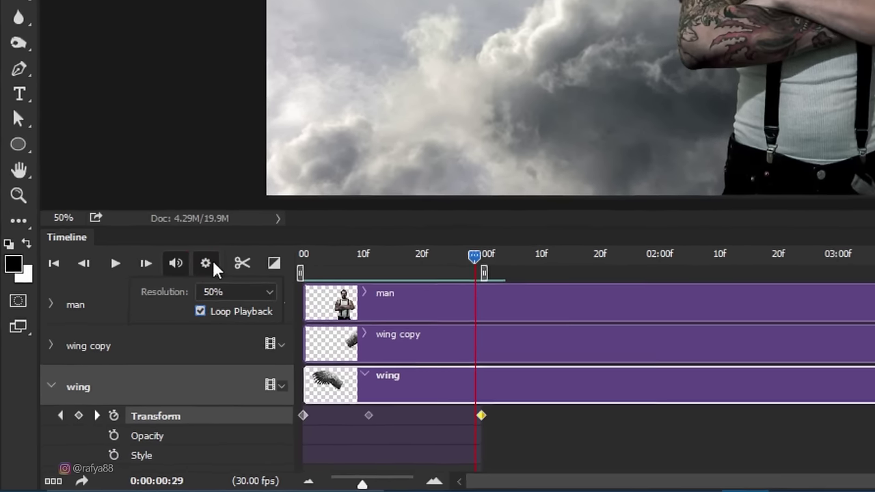
{"action": "left_click", "coordinate": [215, 253]}
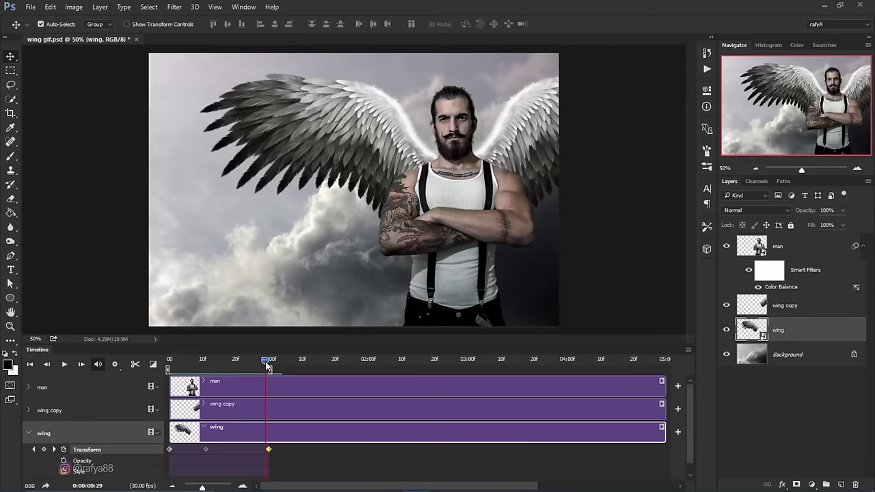
{"action": "left_click_drag", "start_coordinate": [266, 362], "coordinate": [164, 364]}
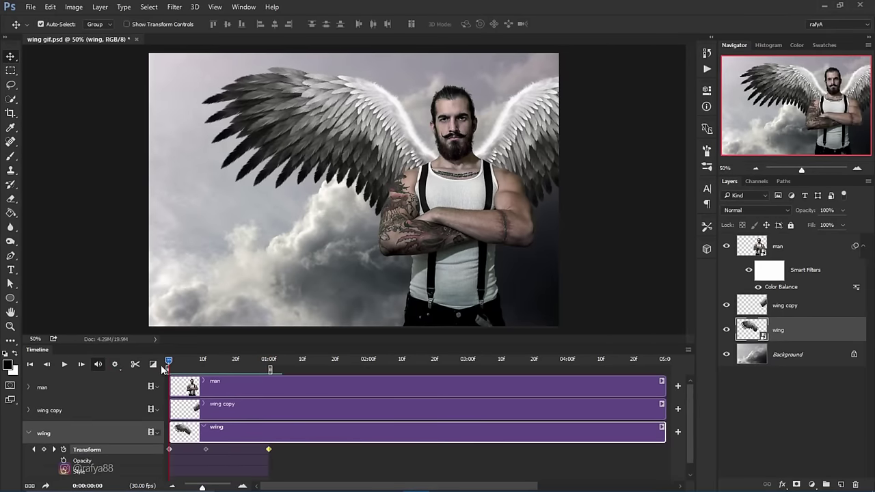
- Play and stop the wing animation, rewind it, and collapse the wing track
{"action": "left_click", "coordinate": [66, 366]}
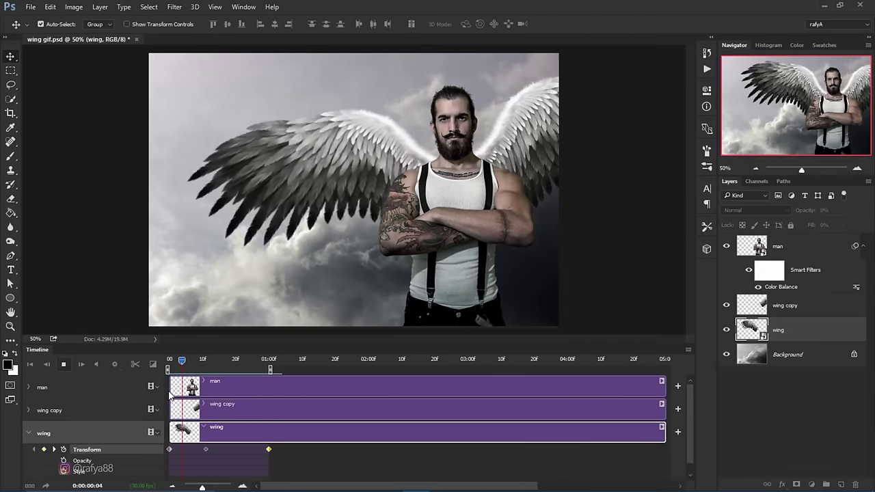
{"action": "left_click", "coordinate": [65, 364]}
{"action": "left_click_drag", "start_coordinate": [258, 360], "coordinate": [168, 360]}
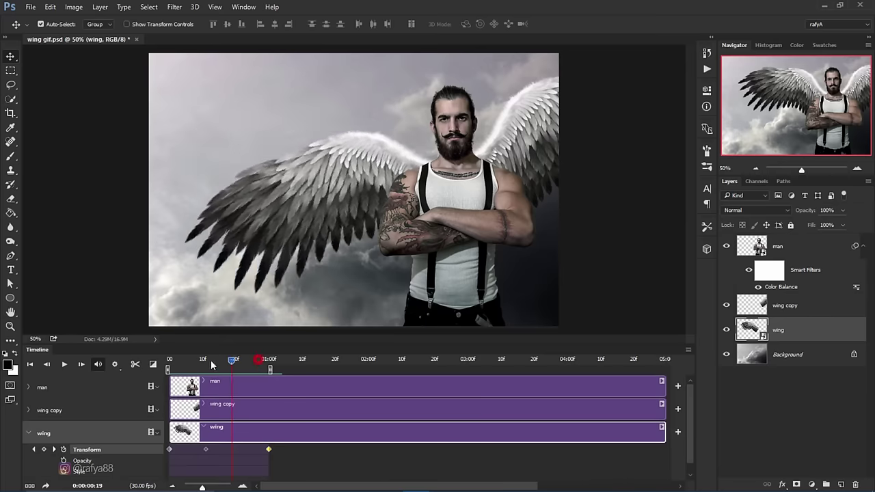
{"action": "left_click", "coordinate": [28, 432]}
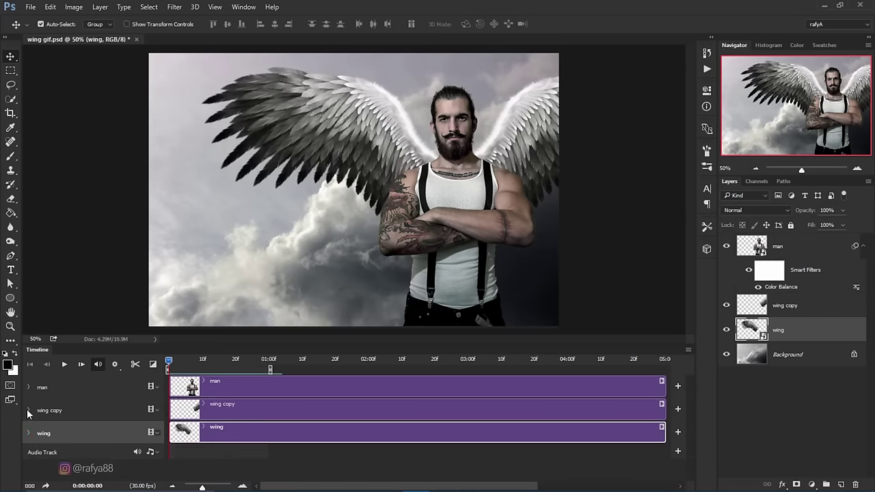
- Make wing copy a Smart Object and enable its Transform stopwatch
{"action": "left_click", "coordinate": [787, 307]}
{"action": "right_click", "coordinate": [787, 307]}
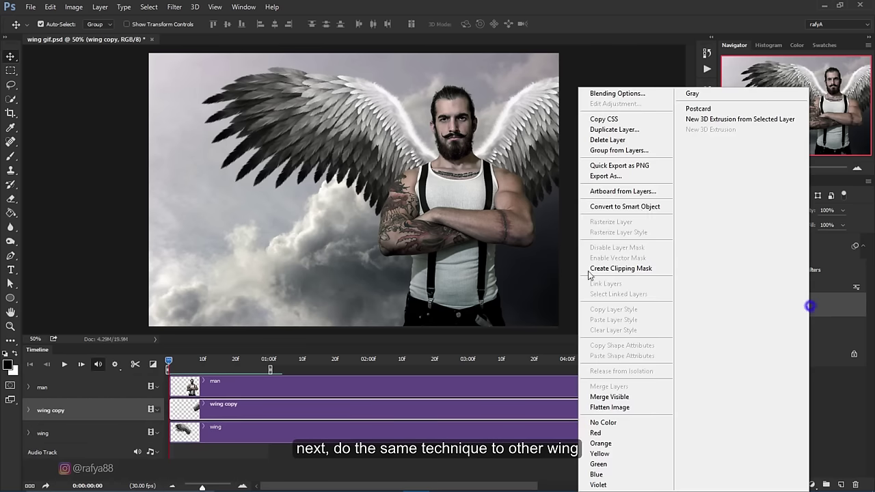
{"action": "left_click", "coordinate": [653, 208]}
{"action": "left_click", "coordinate": [28, 412]}
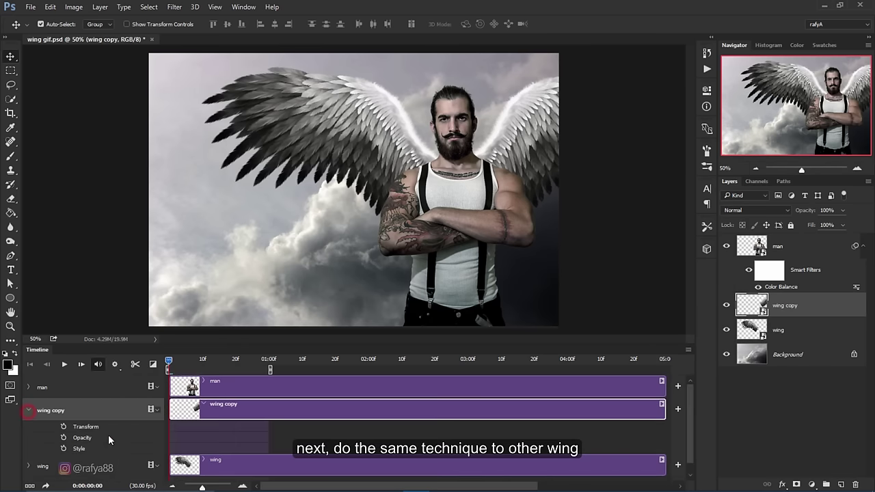
{"action": "left_click", "coordinate": [64, 415]}
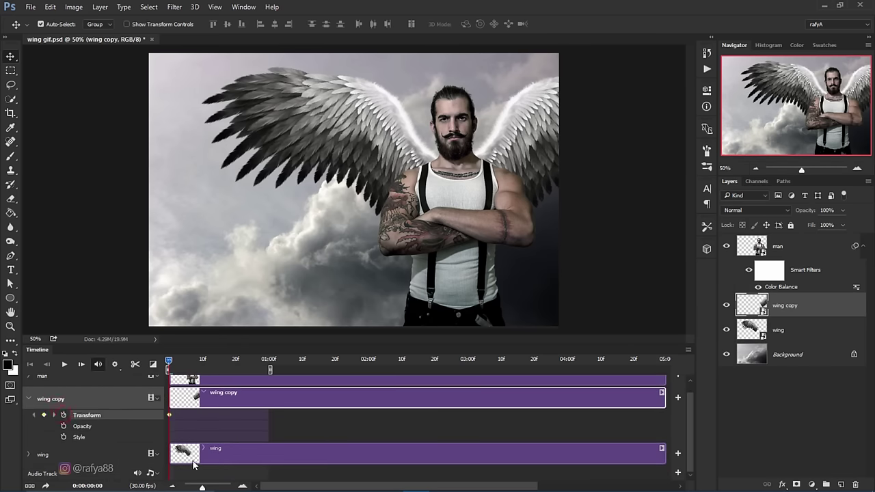
- At frame 11, rotate the second wing downward and commit the pose
{"action": "left_click_drag", "start_coordinate": [167, 357], "coordinate": [205, 360]}
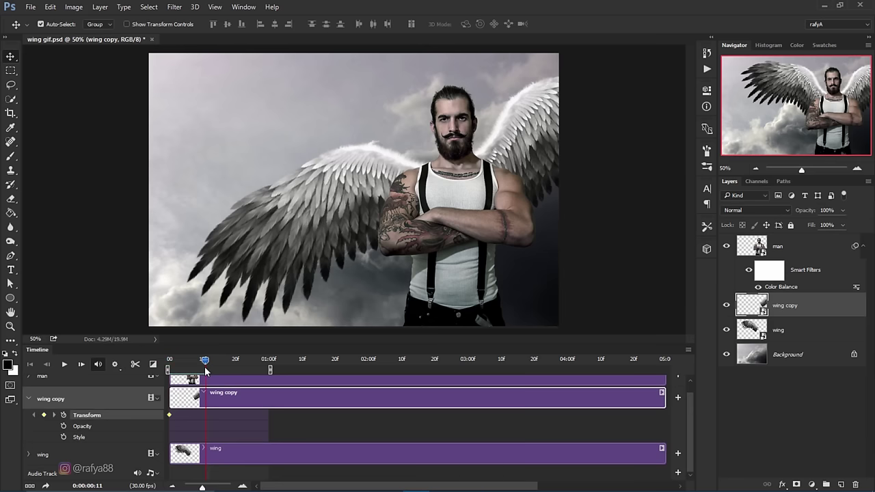
{"action": "key", "text": "ctrl+t"}
{"action": "key", "text": "ctrl+0"}
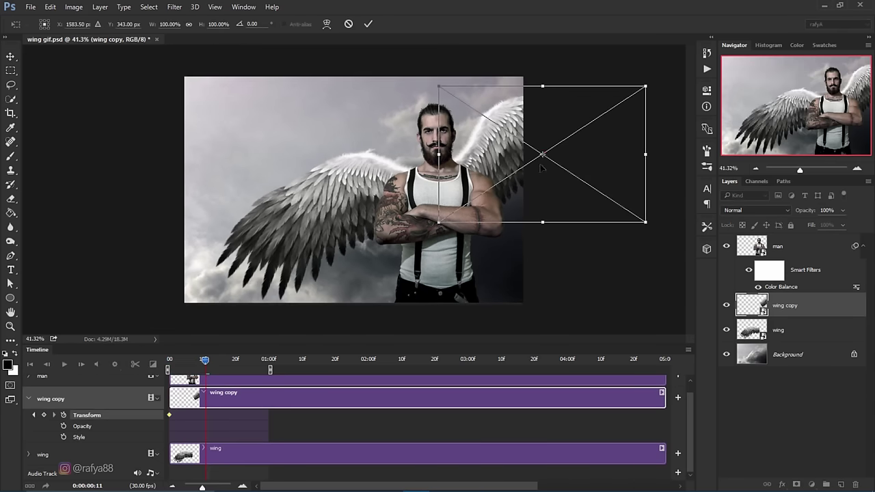
{"action": "left_click_drag", "start_coordinate": [656, 156], "coordinate": [655, 350]}
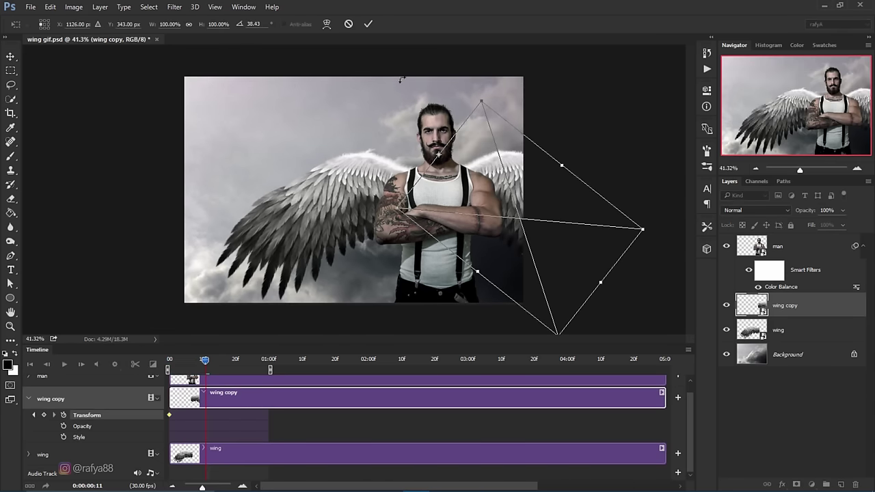
{"action": "left_click", "coordinate": [369, 24]}
- Copy the wing copy's starting-pose keyframe to frame 29 and play both wings
{"action": "right_click", "coordinate": [171, 418]}
{"action": "left_click", "coordinate": [184, 406]}
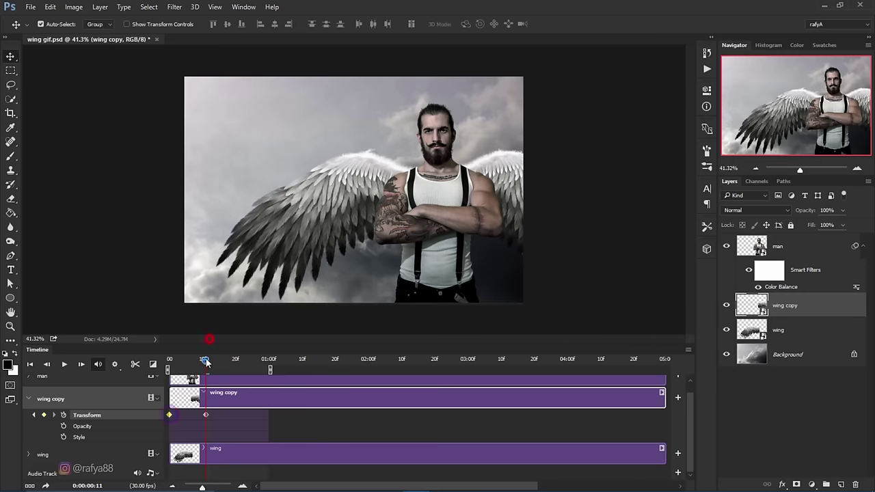
{"action": "key", "text": "space"}
{"action": "left_click", "coordinate": [168, 415]}
{"action": "key", "text": "ctrl+c"}
{"action": "key", "text": "ctrl+v"}
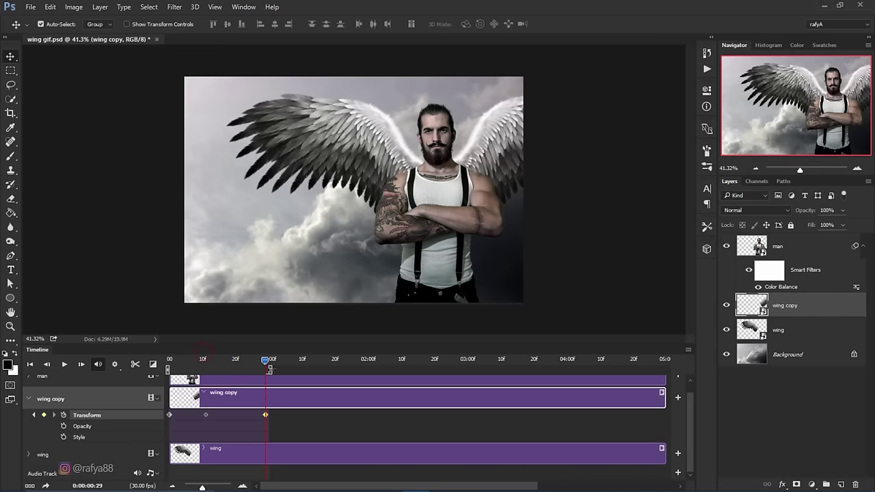
{"action": "left_click_drag", "start_coordinate": [267, 365], "coordinate": [171, 361]}
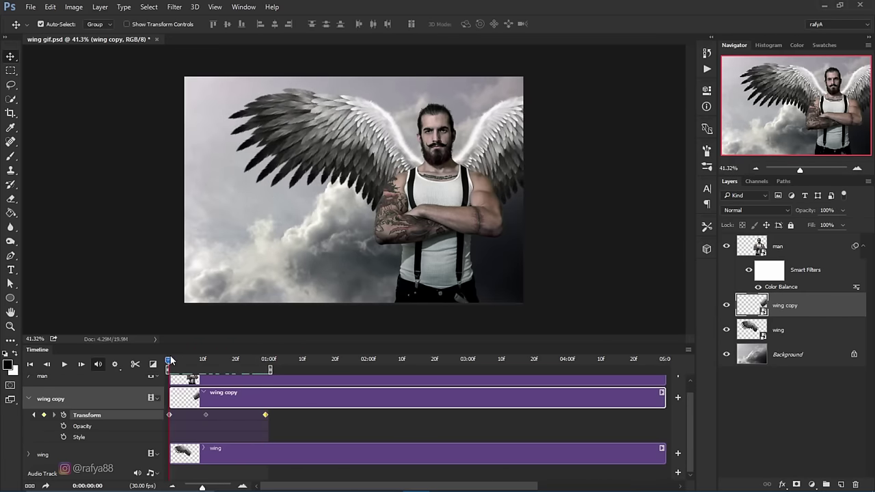
{"action": "key", "text": "space"}
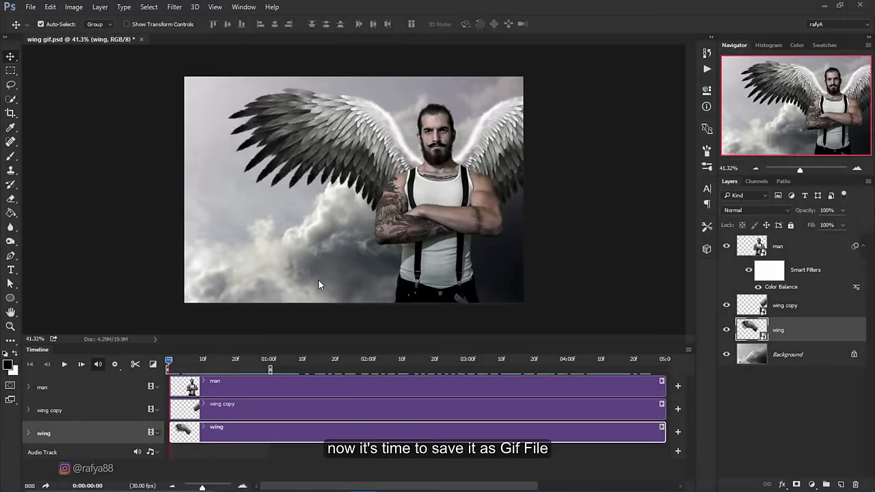
- Open Save for Web (Legacy) with GIF as the output format
{"action": "left_click", "coordinate": [31, 7]}
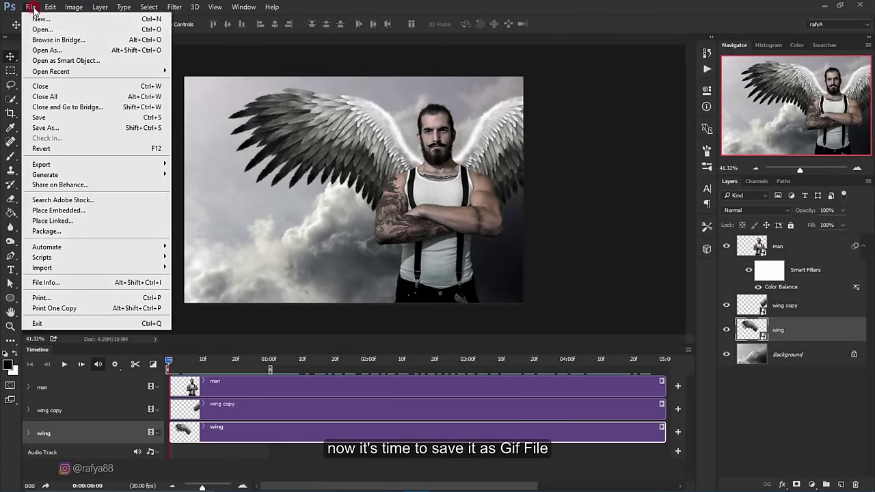
{"action": "mouse_move", "coordinate": [79, 91]}
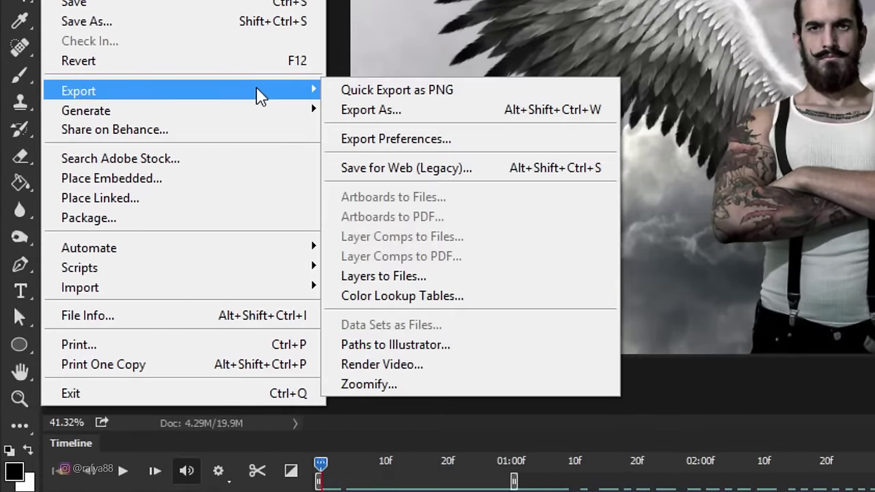
{"action": "left_click", "coordinate": [489, 169]}
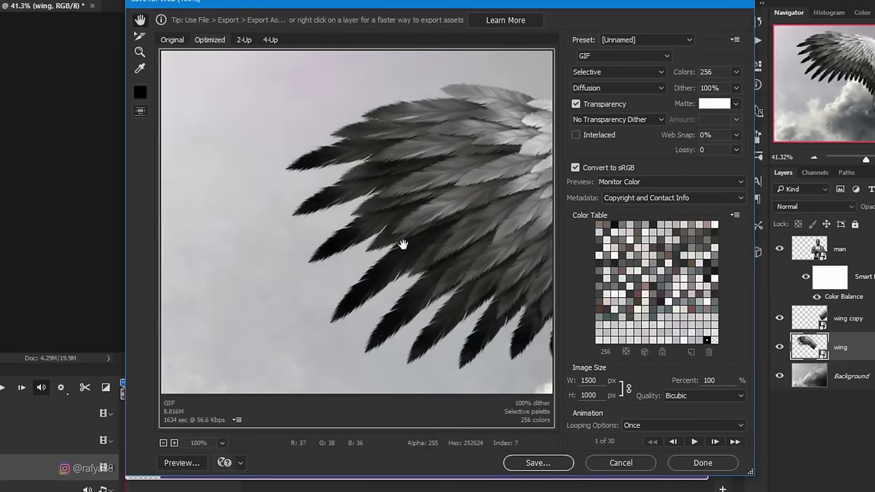
{"action": "mouse_move", "coordinate": [403, 244]}
{"action": "left_mouse_down"}
{"action": "mouse_move", "coordinate": [187, 196]}
{"action": "mouse_move", "coordinate": [287, 207]}
{"action": "mouse_move", "coordinate": [276, 200]}
{"action": "left_mouse_up"}
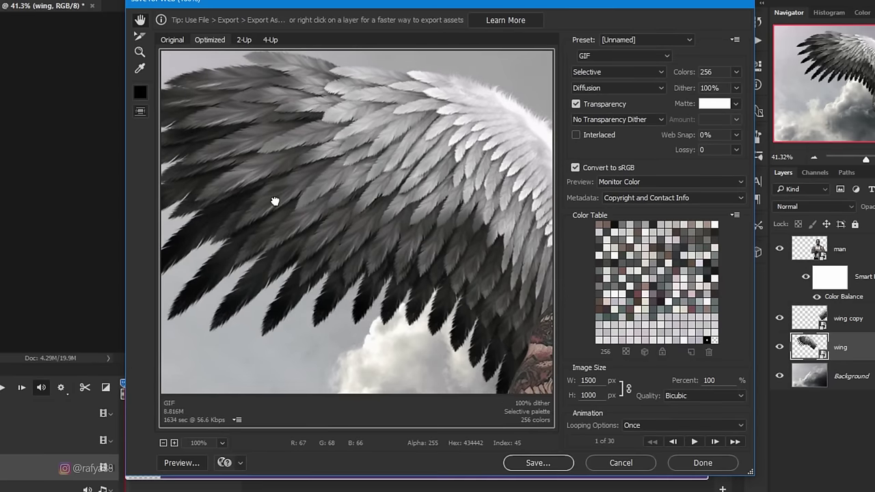
{"action": "left_click", "coordinate": [634, 58]}
{"action": "left_click", "coordinate": [622, 73]}
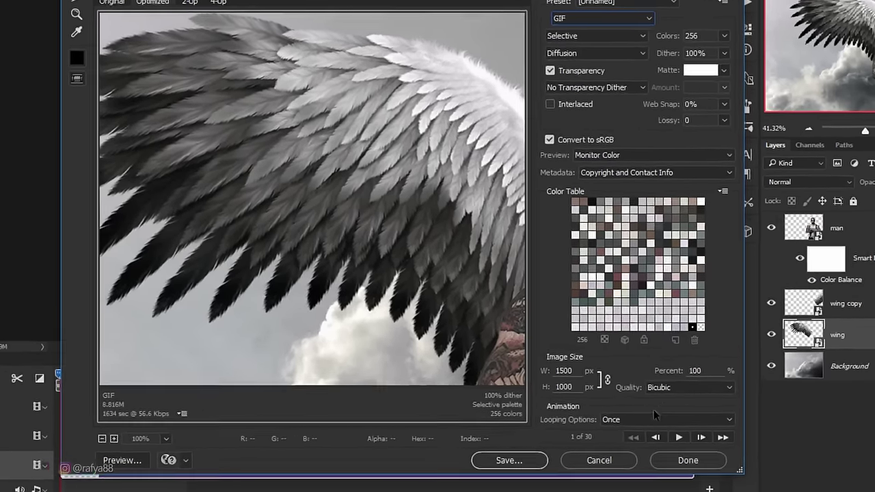
- Set Looping Options to Forever and save the GIF as wing-gif
{"action": "left_click", "coordinate": [667, 425]}
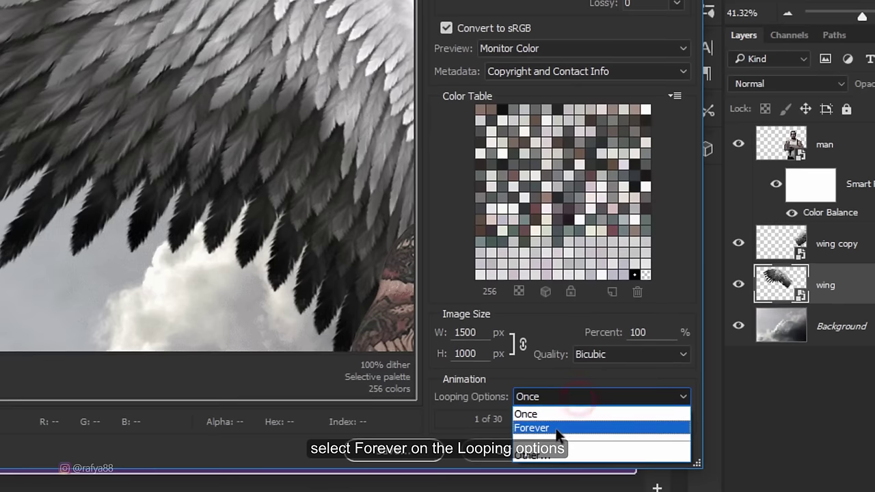
{"action": "left_click", "coordinate": [557, 428]}
{"action": "left_click", "coordinate": [403, 453]}
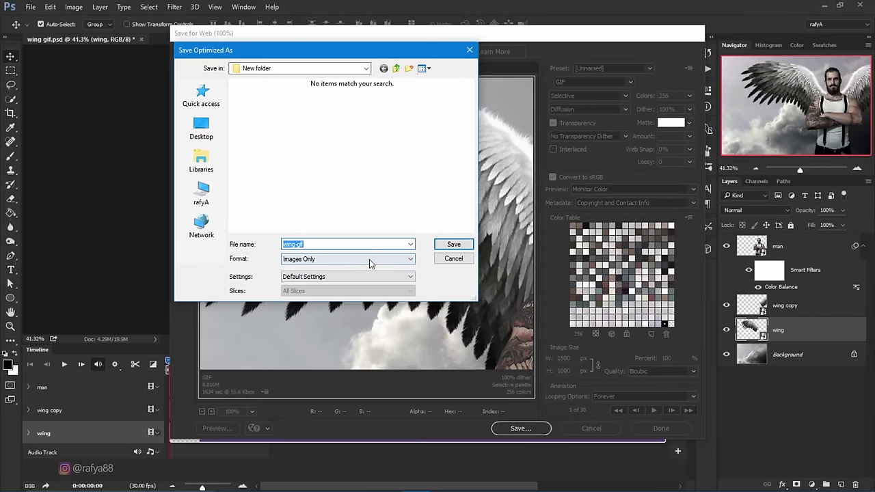
{"action": "left_click", "coordinate": [444, 248]}
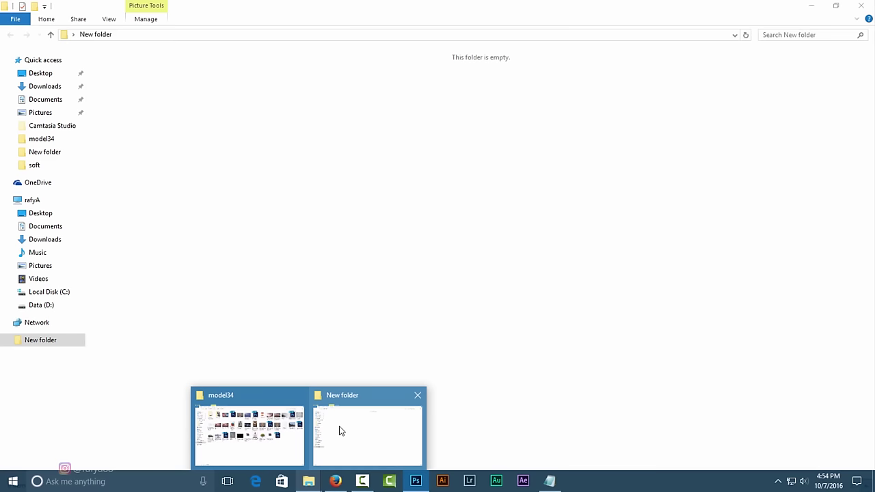
- Open wing-gif from the New folder window in File Explorer
{"action": "left_click", "coordinate": [339, 428]}
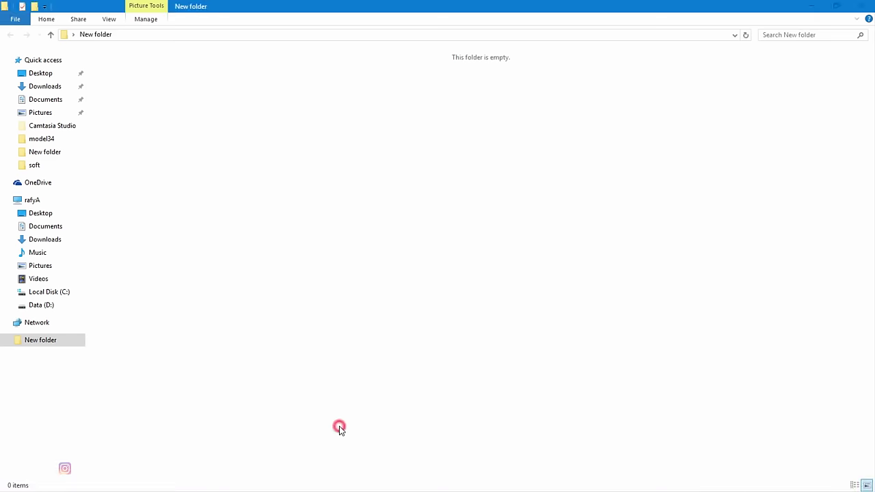
{"action": "double_click", "coordinate": [130, 80]}
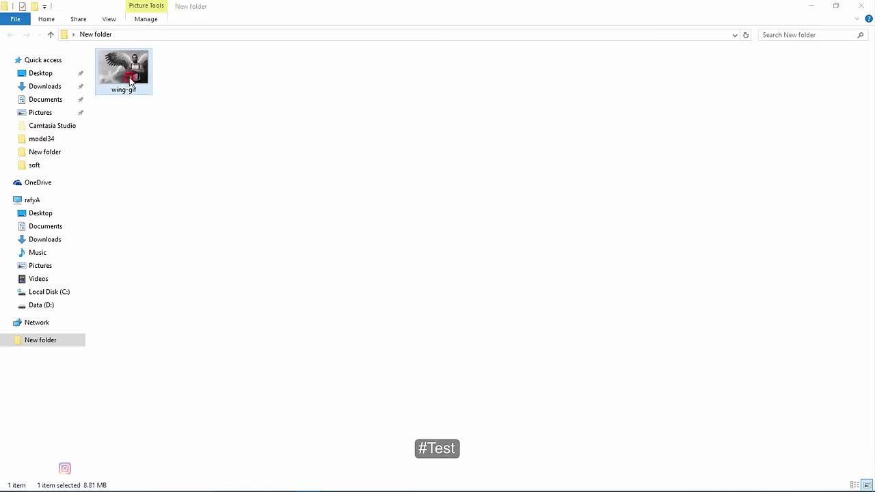